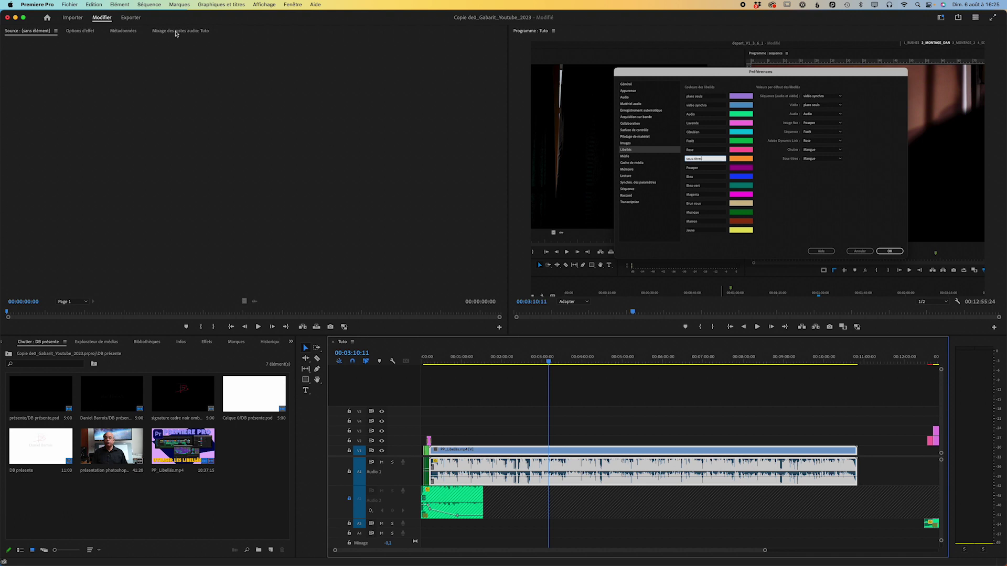
# In the audio track mixer, insert the Indicateur d'intensité sonore effect on the Mixage track
pyautogui.click(176, 31)
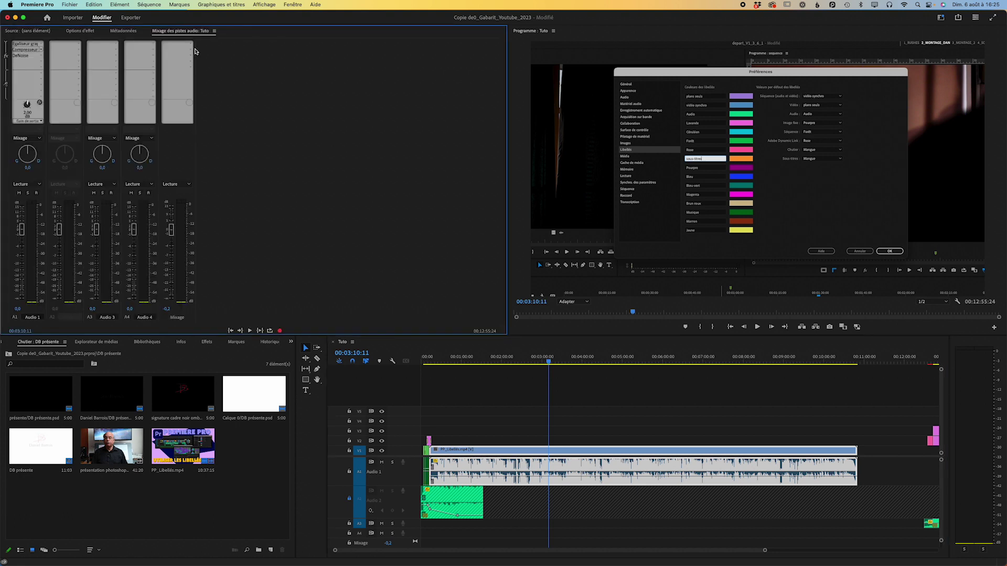
pyautogui.click(292, 5)
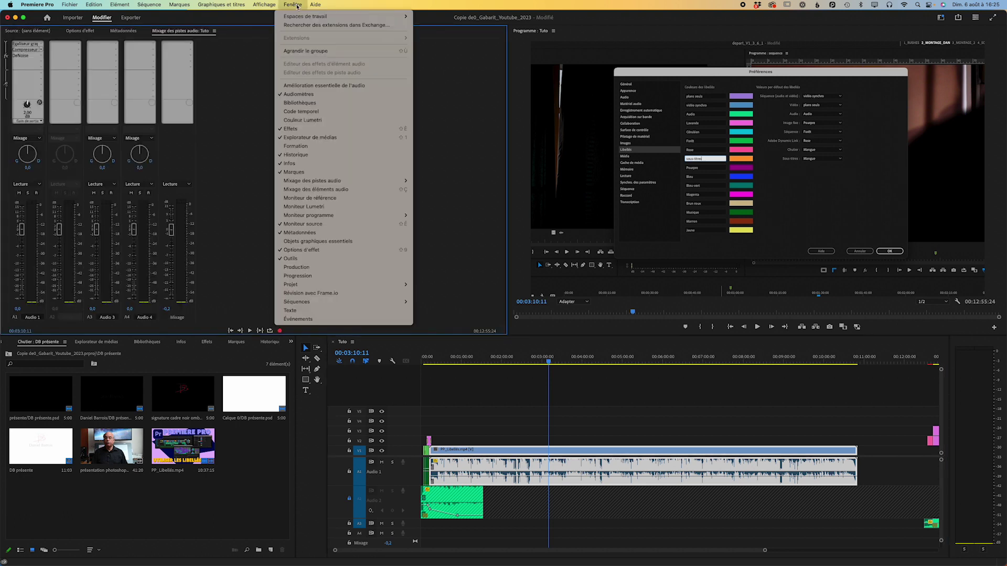
pyautogui.click(297, 7)
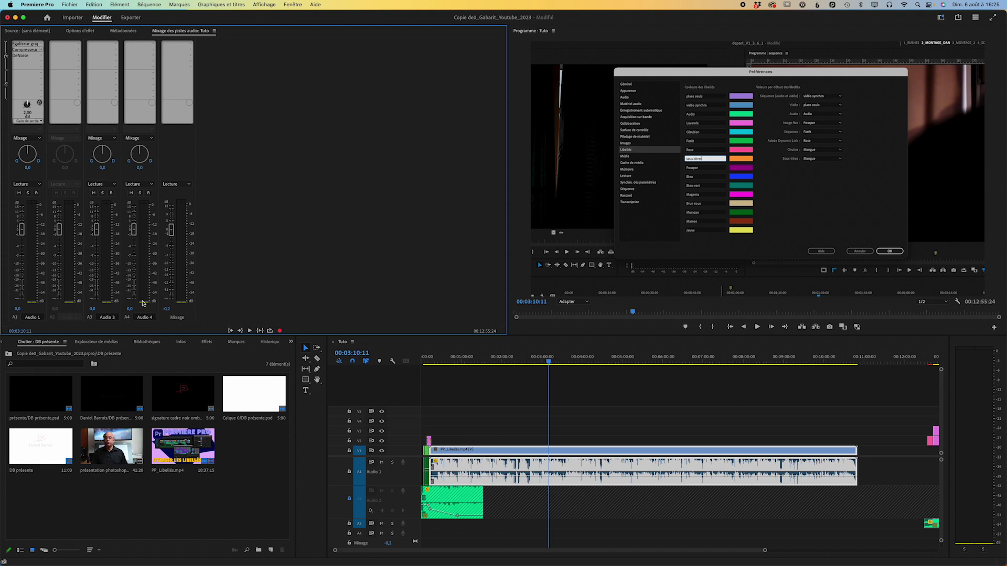
pyautogui.click(186, 51)
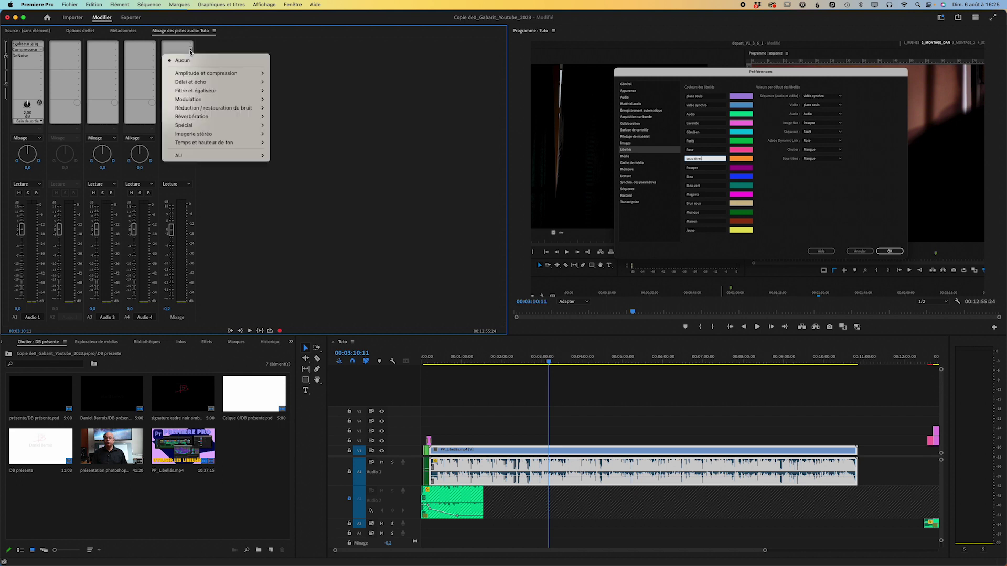
pyautogui.moveTo(198, 128)
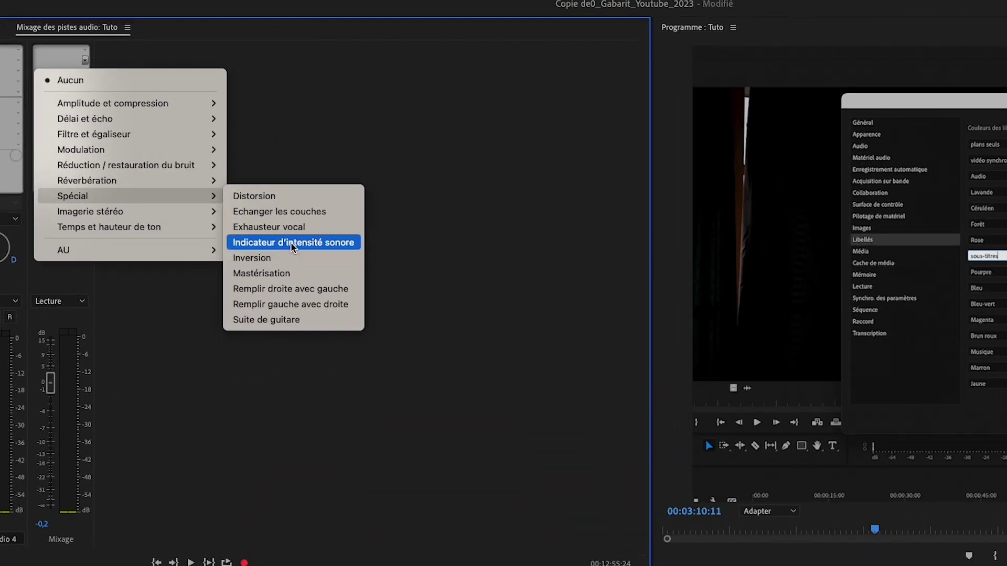
pyautogui.click(291, 243)
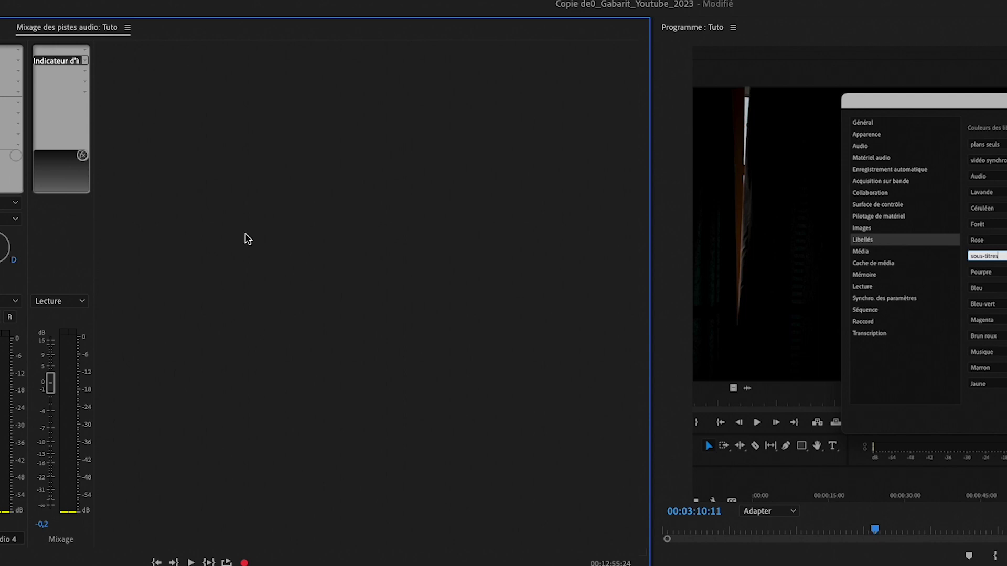
# Open the loudness meter's effect editor on the Mixage track and apply the YouTube preset
pyautogui.doubleClick(52, 61)
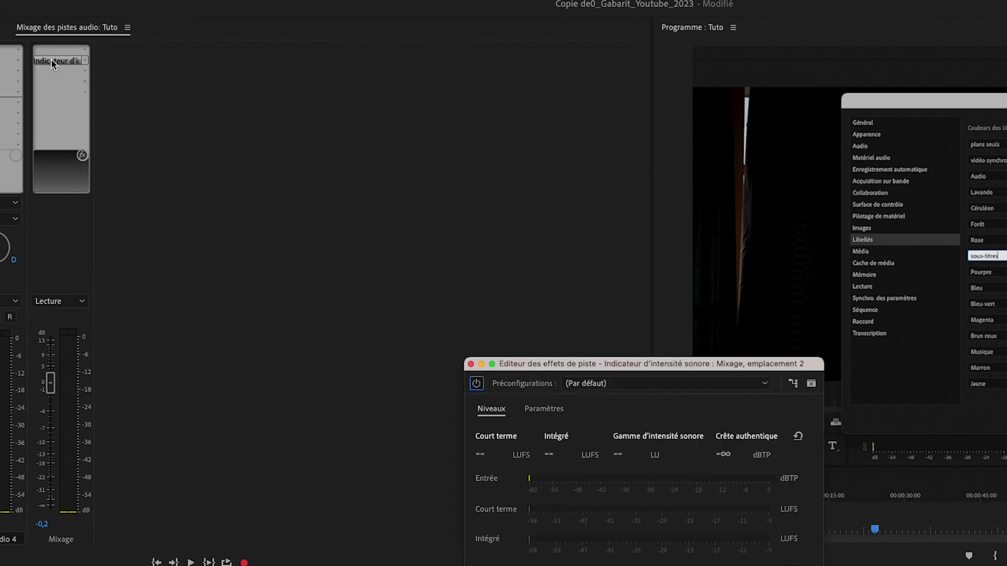
pyautogui.moveTo(690, 367); pyautogui.dragTo(538, 220)
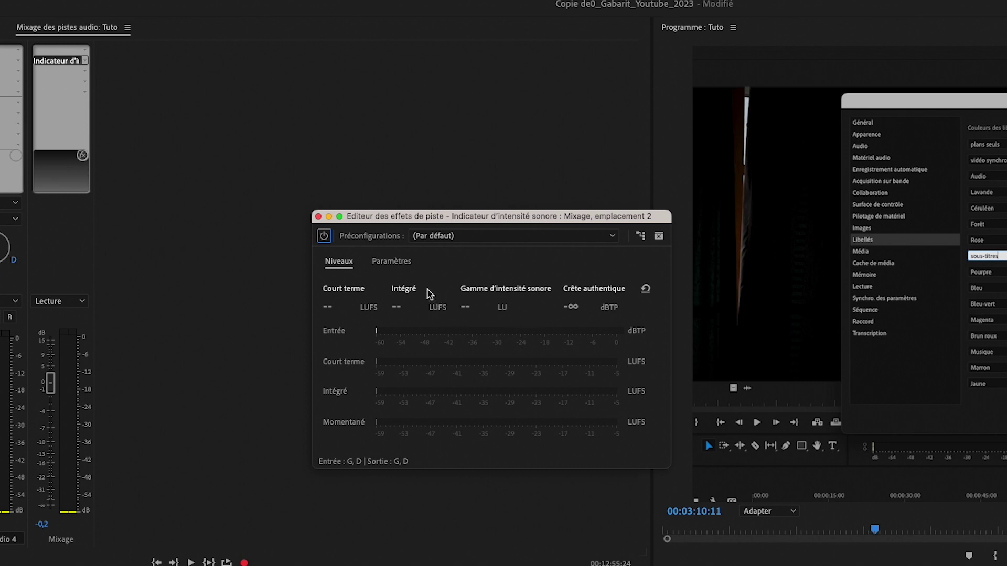
pyautogui.click(390, 262)
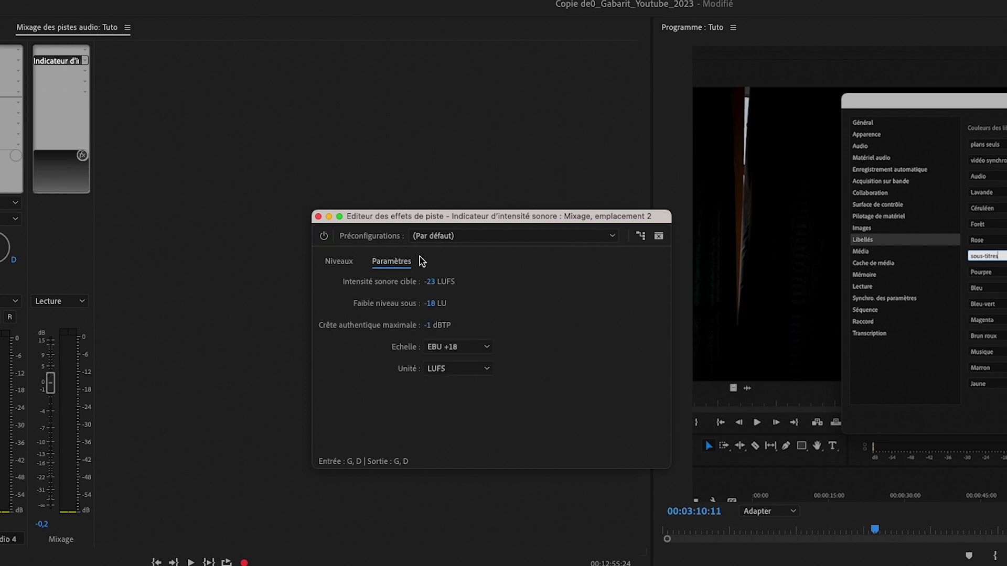
pyautogui.click(472, 237)
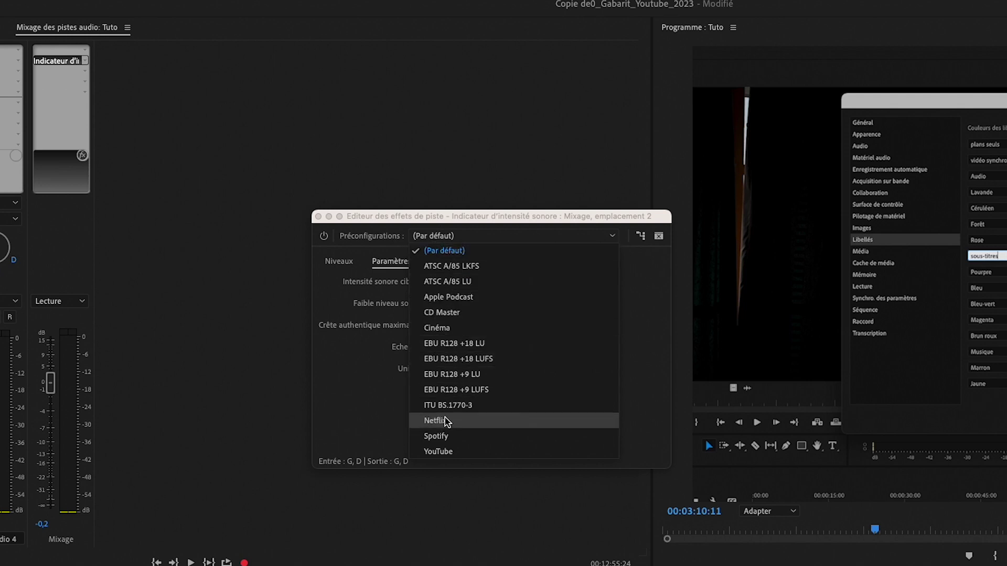
pyautogui.click(447, 451)
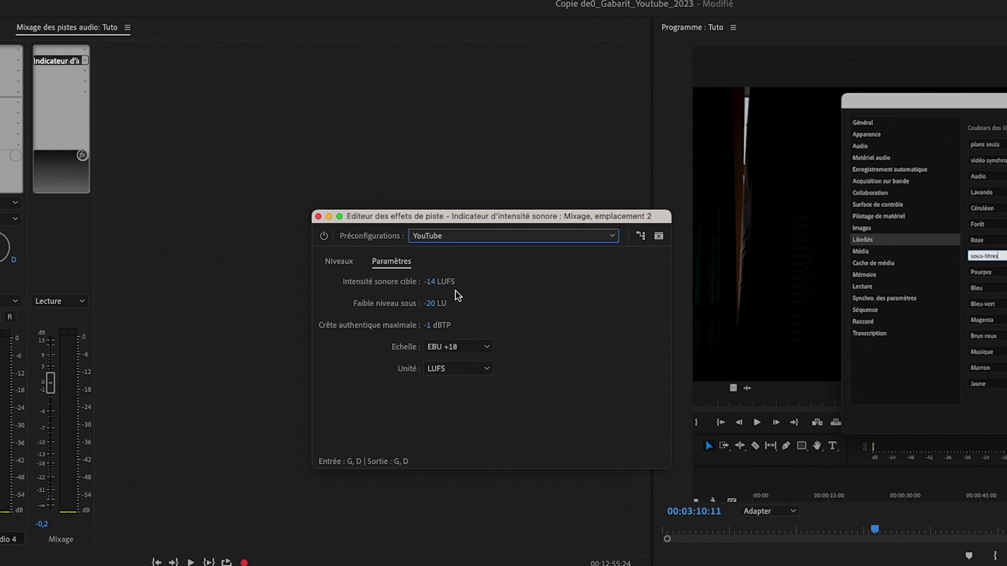
# Compare the loudness meter's EBU R128 +18 LU, Netflix and Spotify presets, ending back on the YouTube preset
pyautogui.click(459, 237)
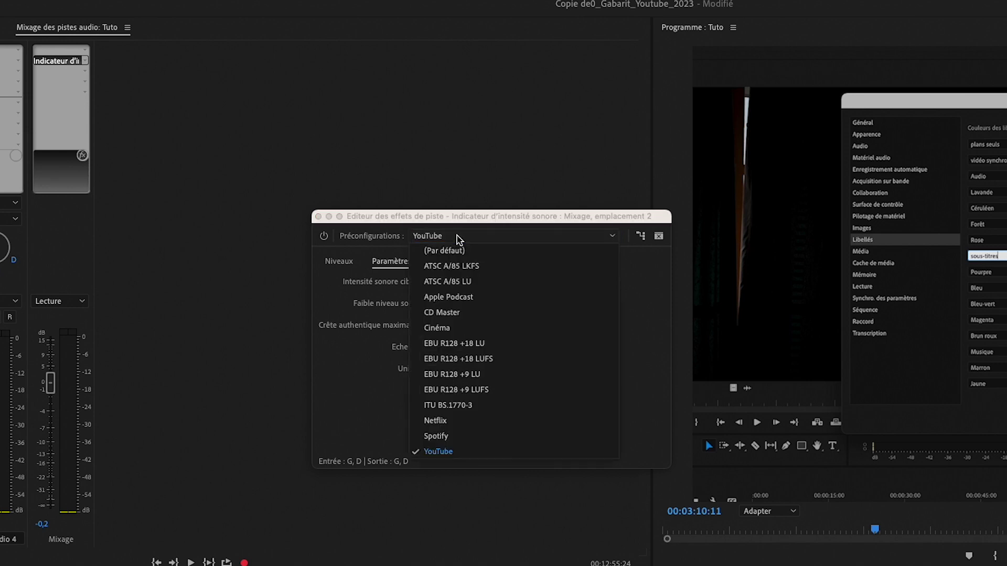
pyautogui.click(452, 344)
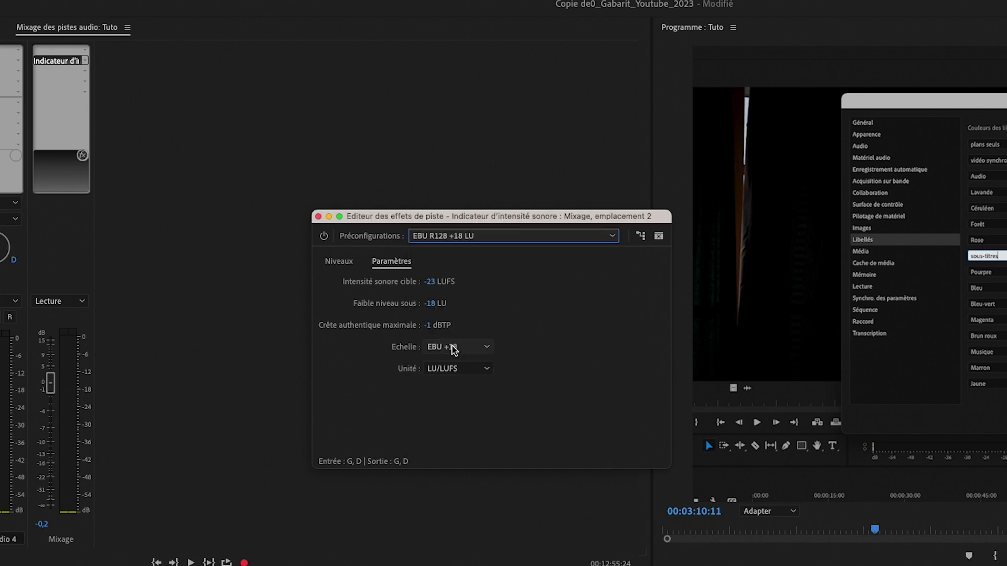
pyautogui.click(478, 242)
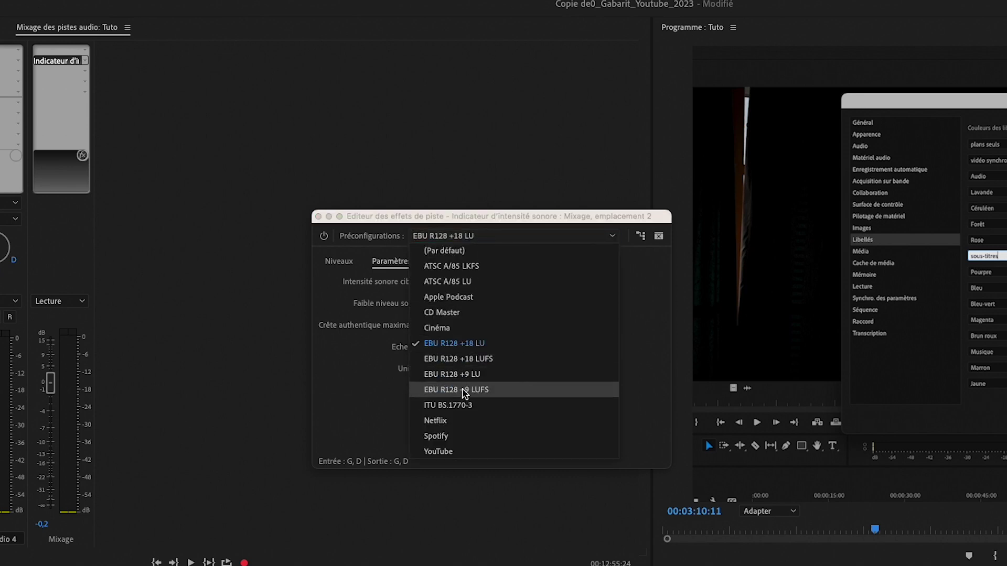
pyautogui.click(445, 420)
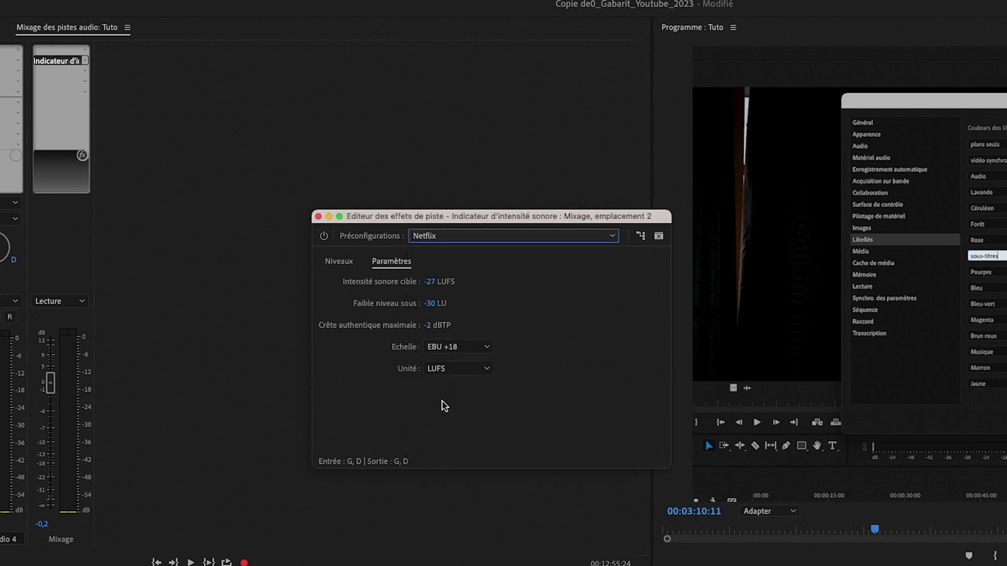
pyautogui.click(479, 237)
pyautogui.click(460, 437)
pyautogui.click(478, 237)
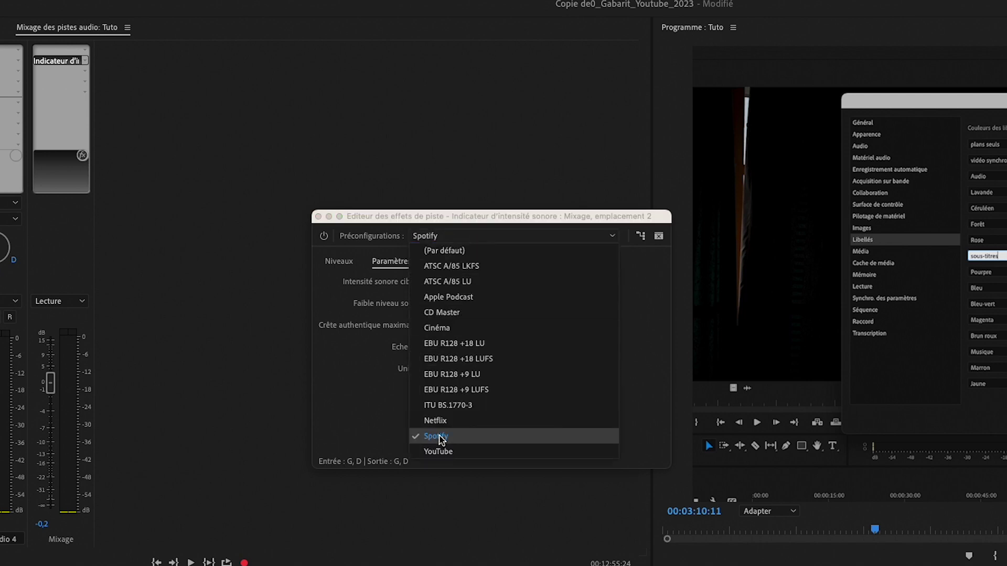
pyautogui.click(447, 452)
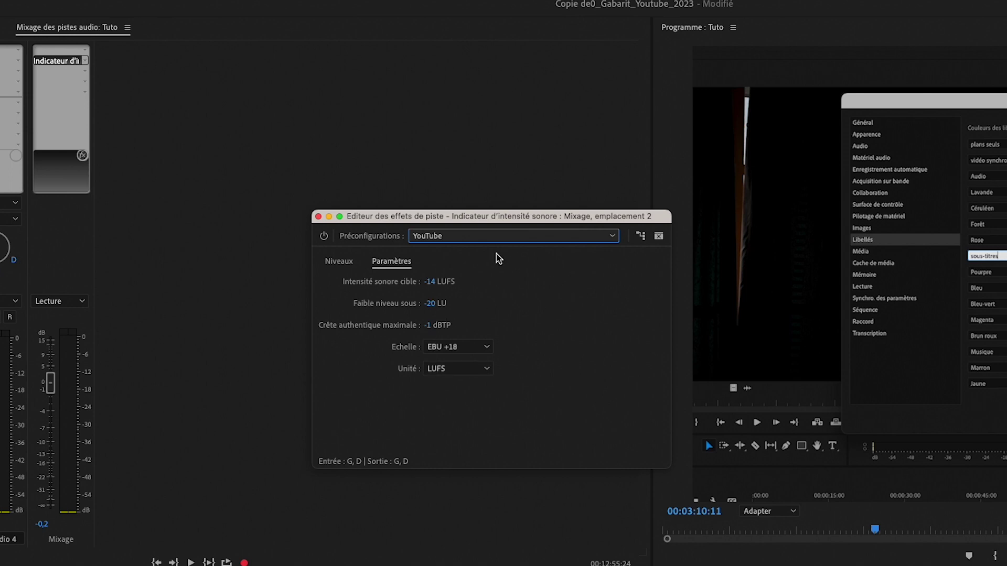
# Play the sequence with the meter's levels displayed and raise the output gain of Audio 1's multiband compressor to 5 dB
pyautogui.click(349, 265)
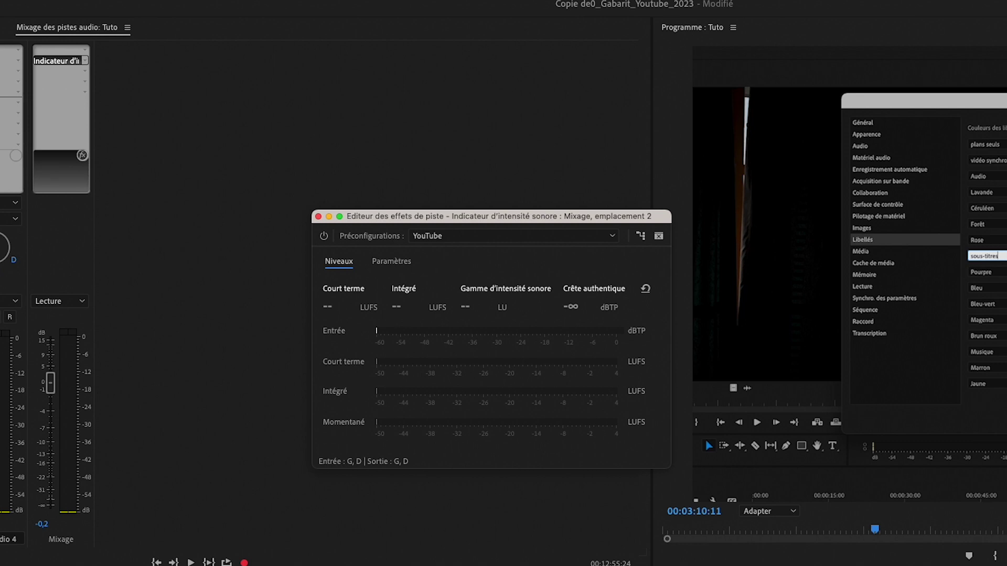
pyautogui.press('space')
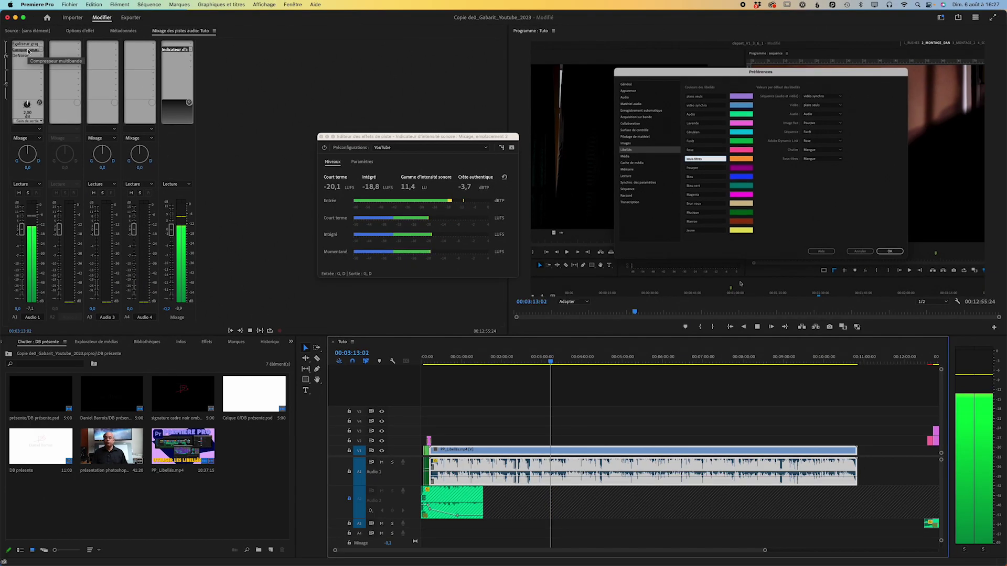
pyautogui.doubleClick(25, 50)
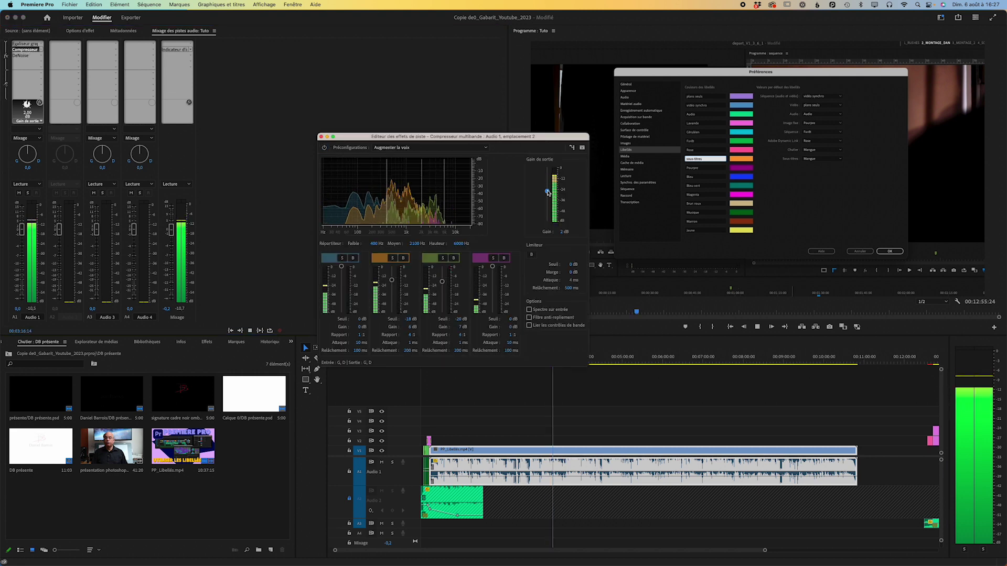
pyautogui.moveTo(548, 193); pyautogui.dragTo(548, 189)
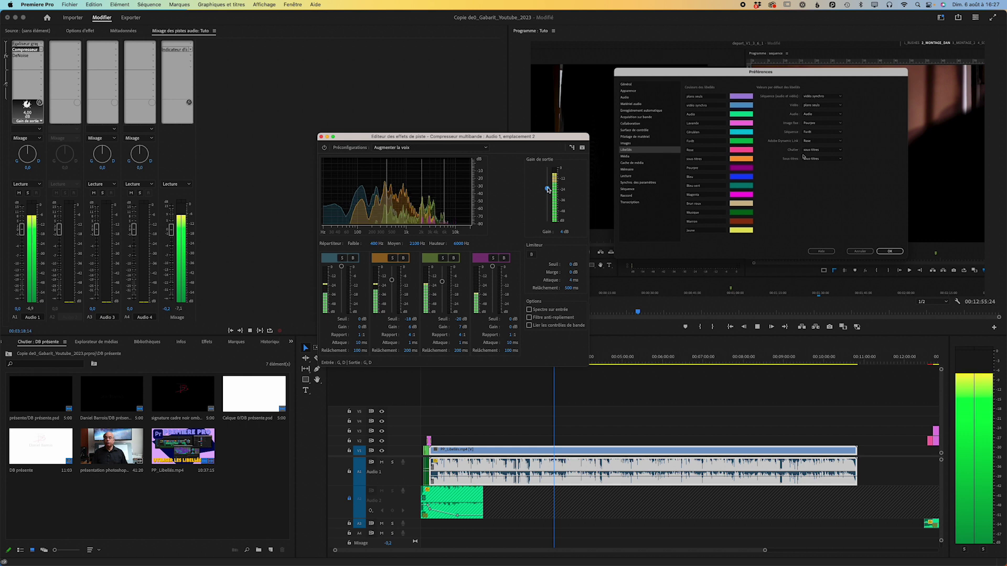
pyautogui.moveTo(548, 190); pyautogui.dragTo(548, 188)
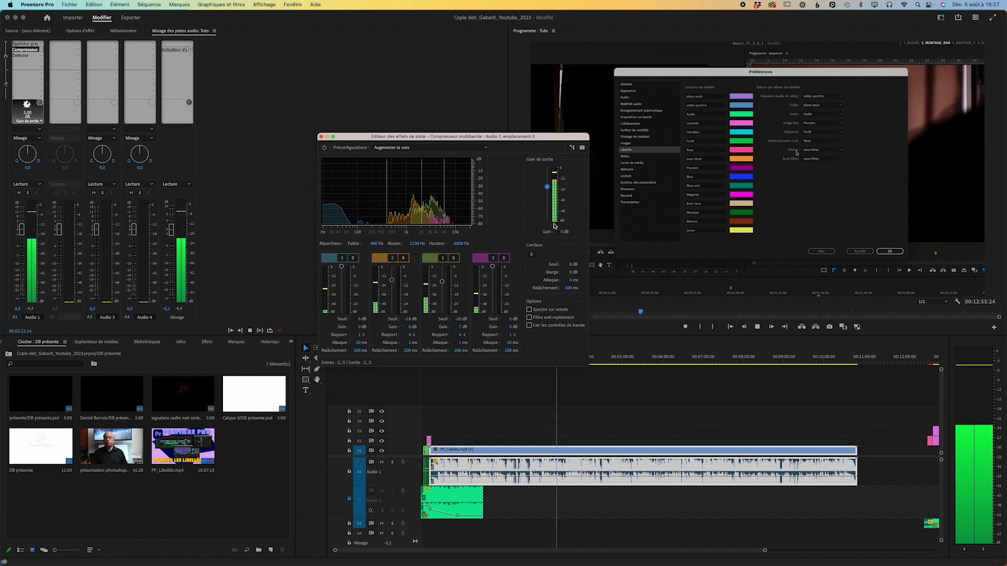
pyautogui.click(321, 137)
# Reopen the loudness meter on the Mixage track and reset it to measure the playback afresh
pyautogui.doubleClick(176, 49)
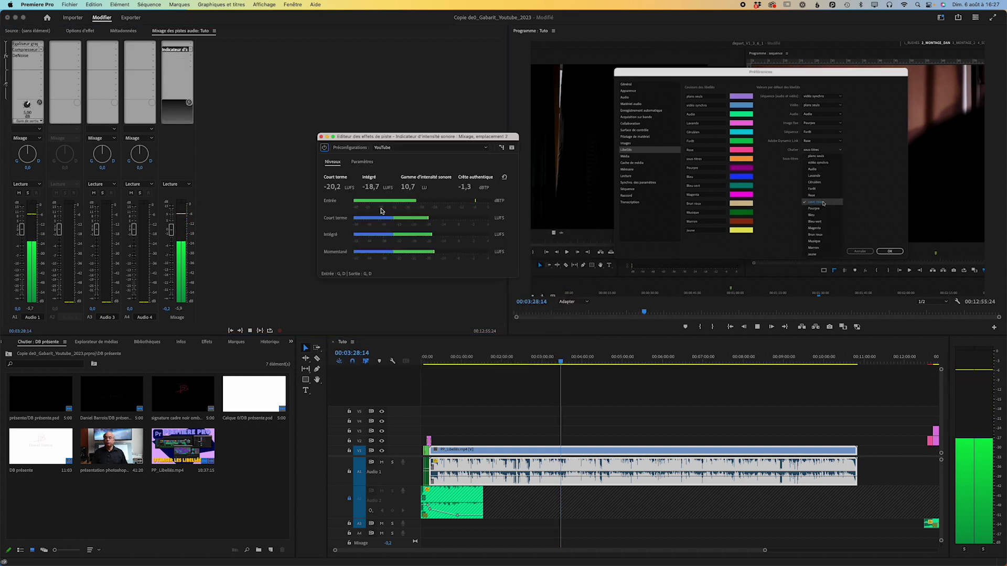
pyautogui.click(503, 177)
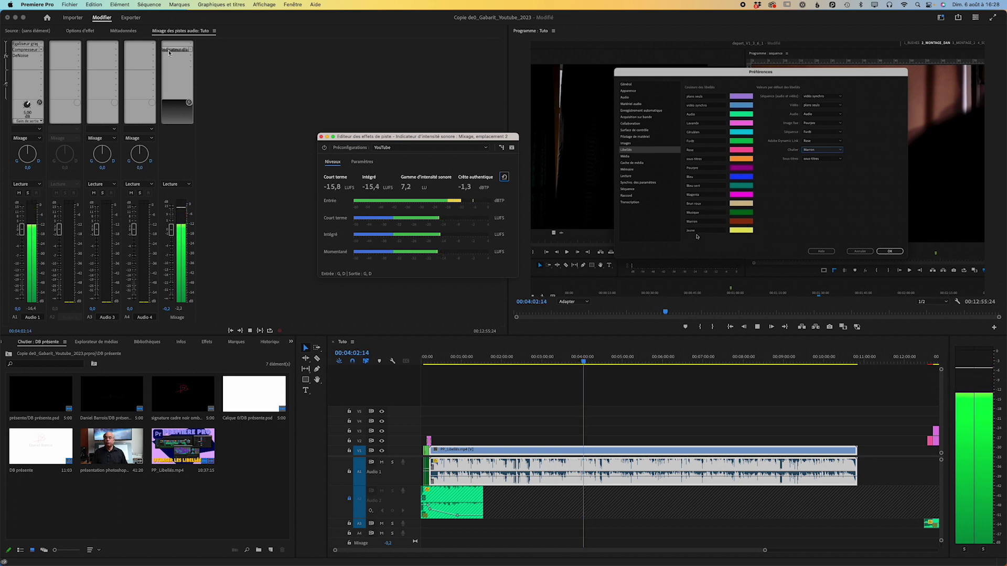
# Raise the output gain of Audio 1's multiband compressor to 6 dB and close its editor
pyautogui.click(24, 52)
pyautogui.doubleClick(25, 53)
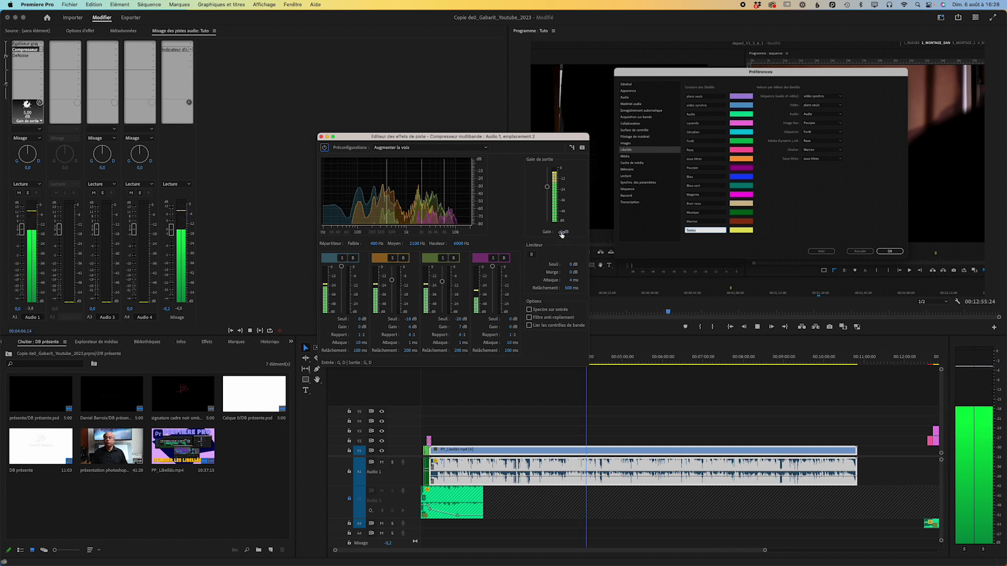
pyautogui.click(547, 187)
pyautogui.moveTo(547, 187); pyautogui.dragTo(548, 185)
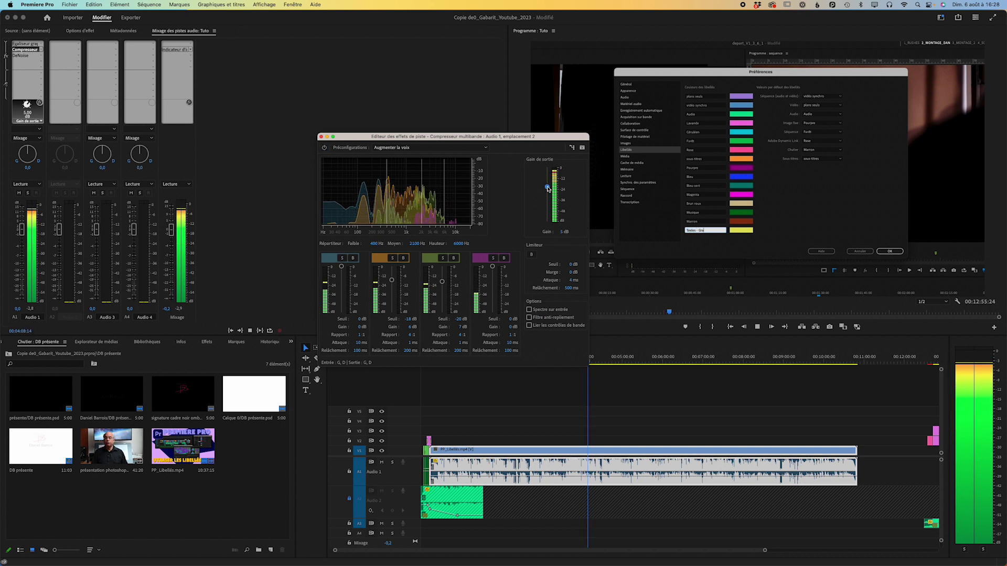
pyautogui.click(321, 137)
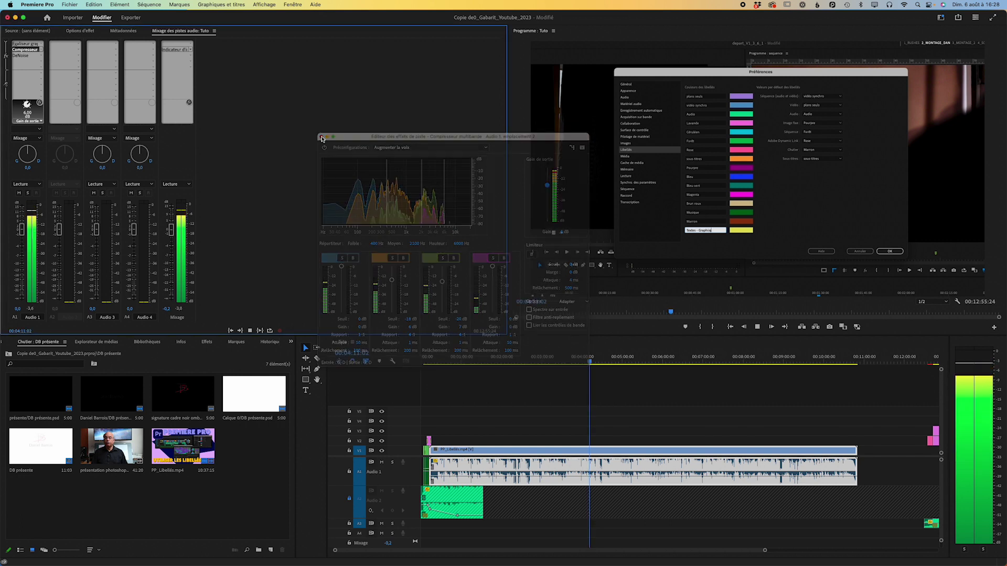
# Reset the Mixage track's loudness meter, measure the playback again, and stop the sequence
pyautogui.doubleClick(173, 50)
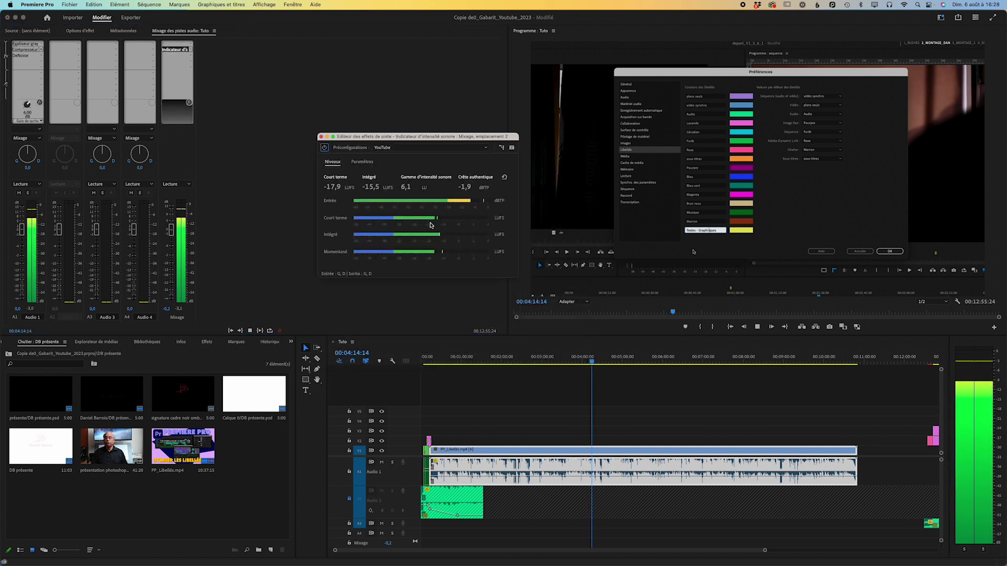
pyautogui.click(504, 178)
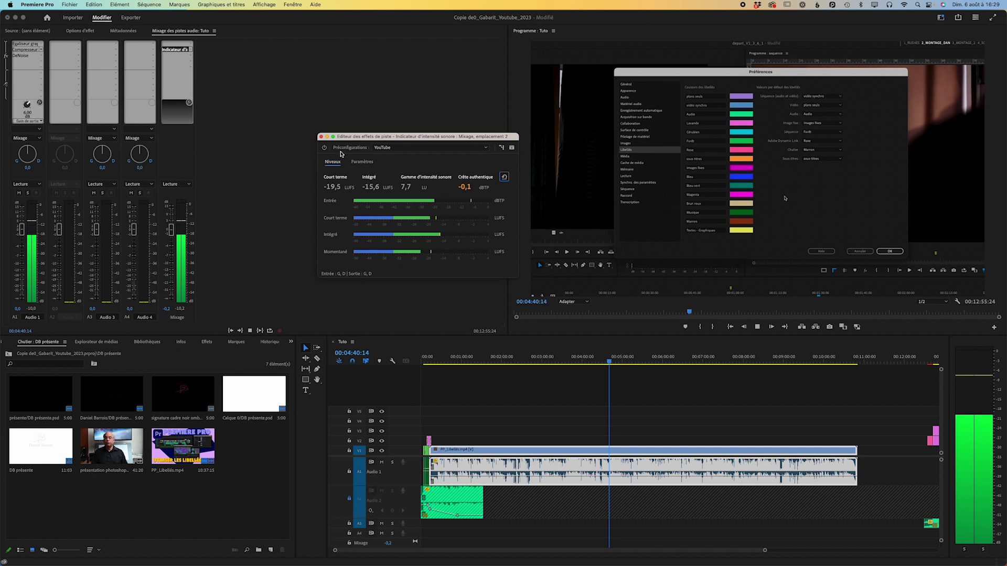
pyautogui.press('space')
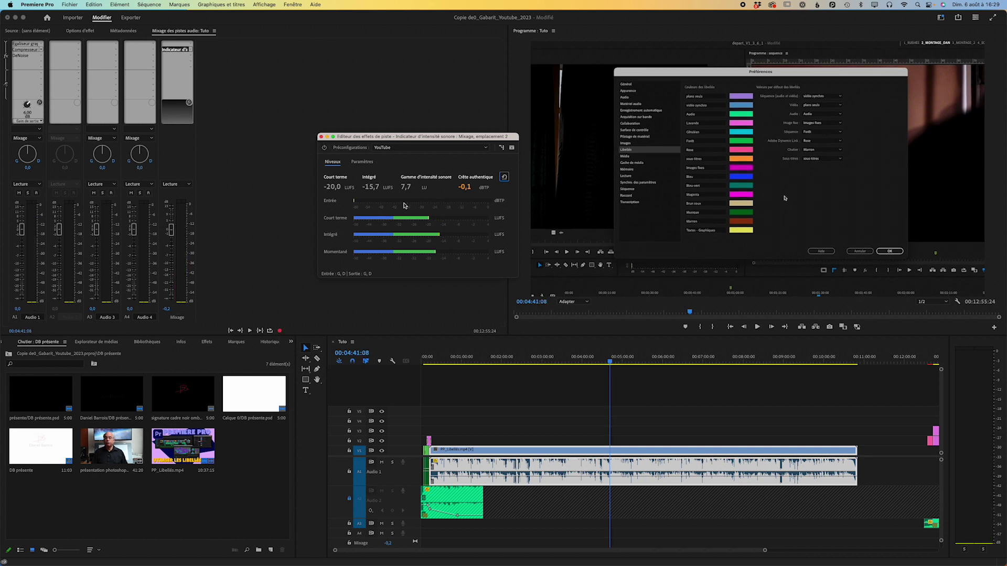
# Close the loudness meter's editor and remove the meter effect from the Mixage track
pyautogui.click(177, 50)
pyautogui.click(321, 136)
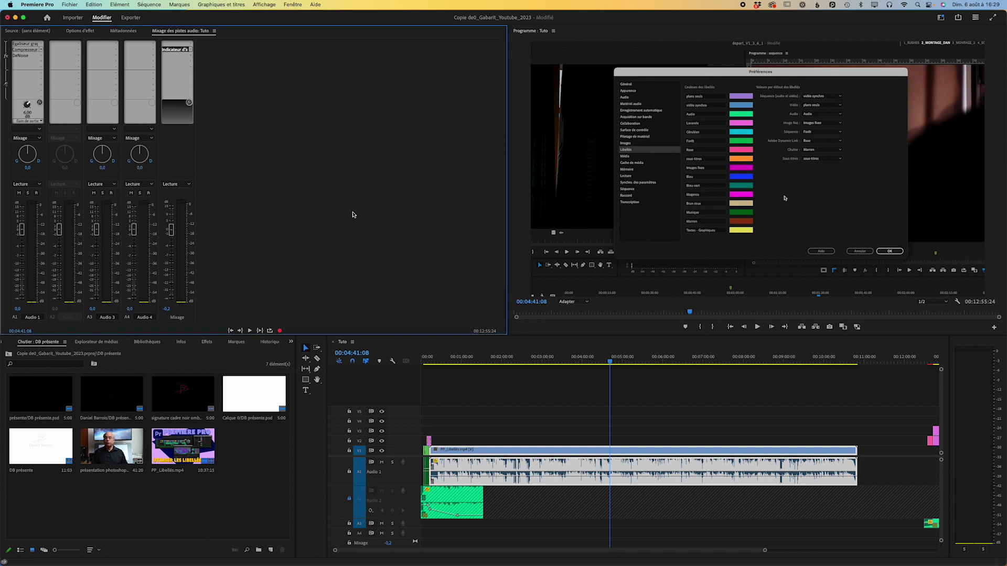
pyautogui.click(190, 50)
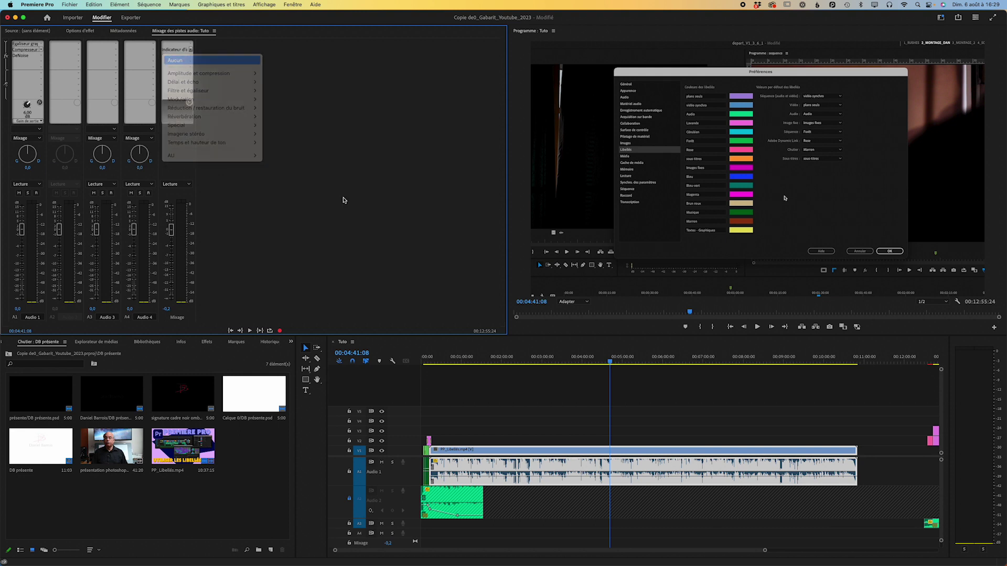
# Switch to the workspace showing Amélioration essentielle de l'audio and assign the Dialogue audio type to the selected PP_Libellés.mp4 clip
pyautogui.click(294, 6)
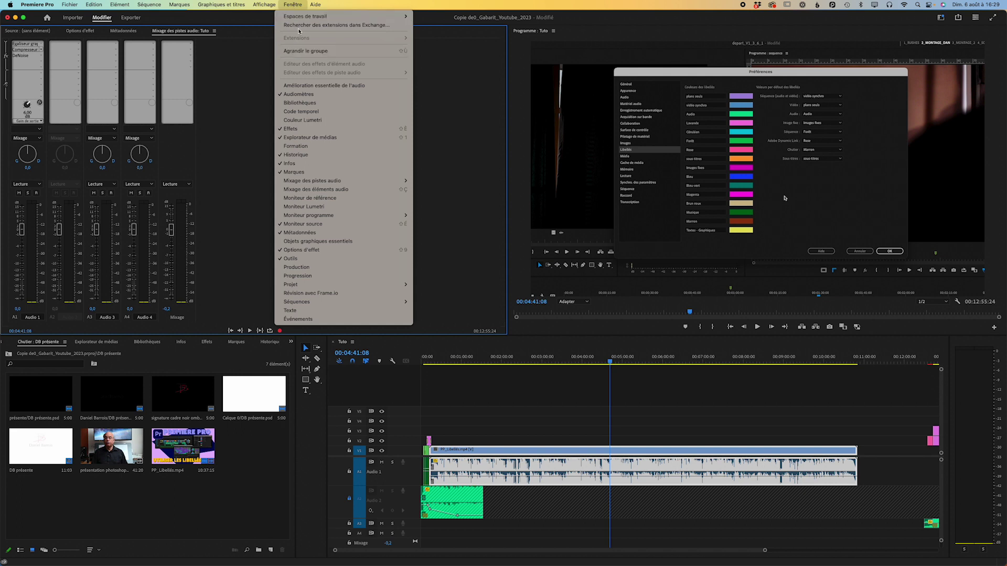
pyautogui.press('Escape')
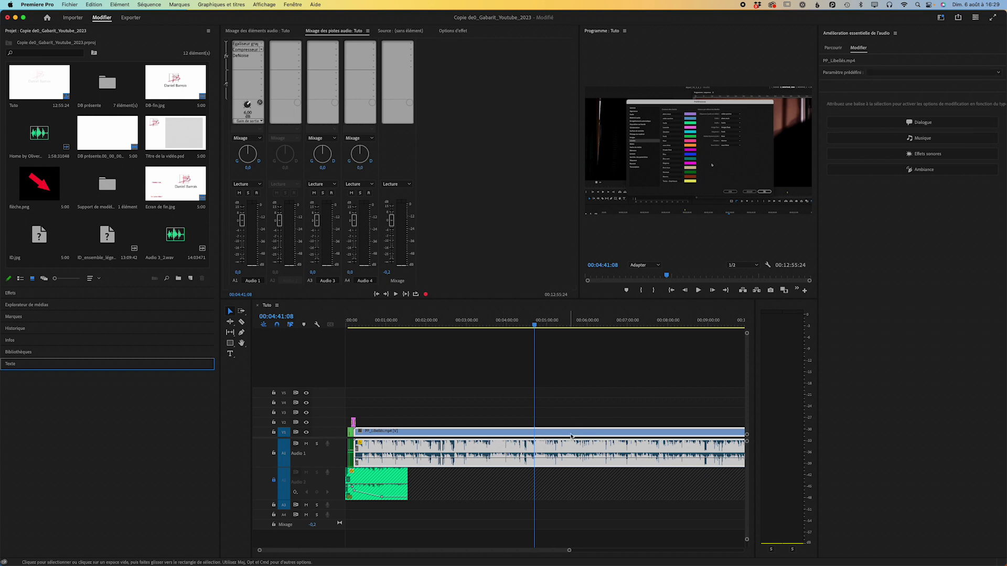
pyautogui.click(931, 124)
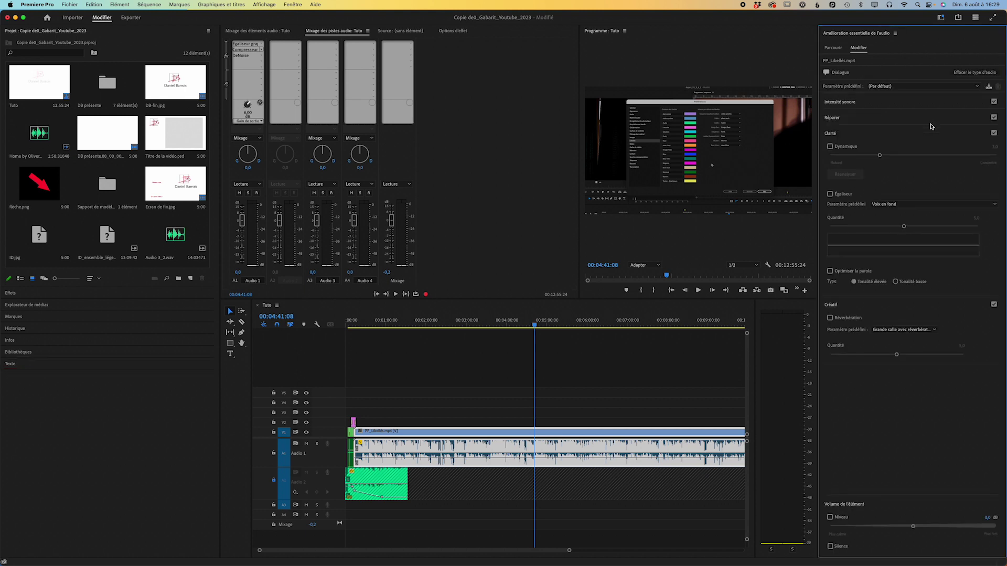
# Apply automatic loudness matching to the selected dialogue clip and reset that match
pyautogui.click(847, 103)
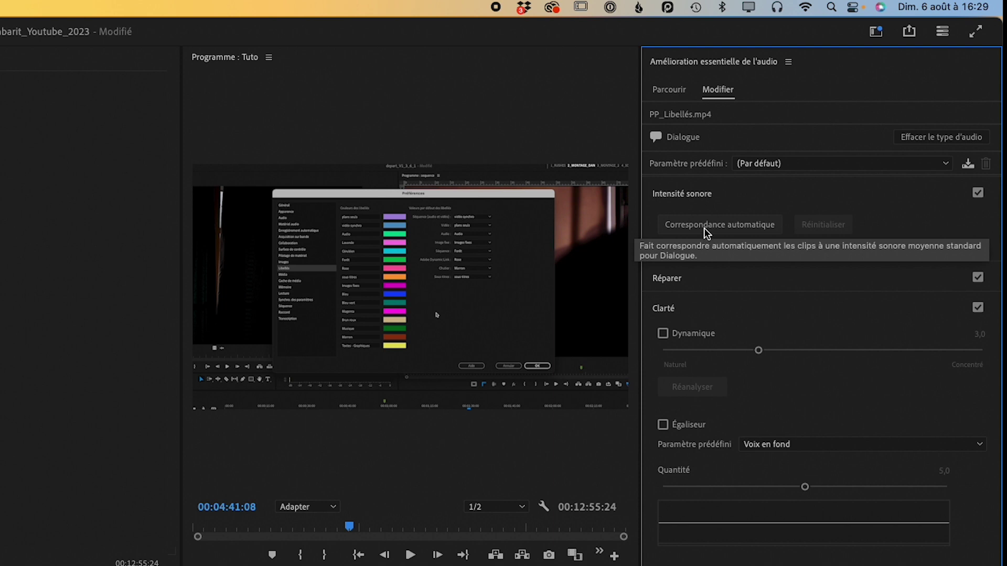
pyautogui.click(710, 231)
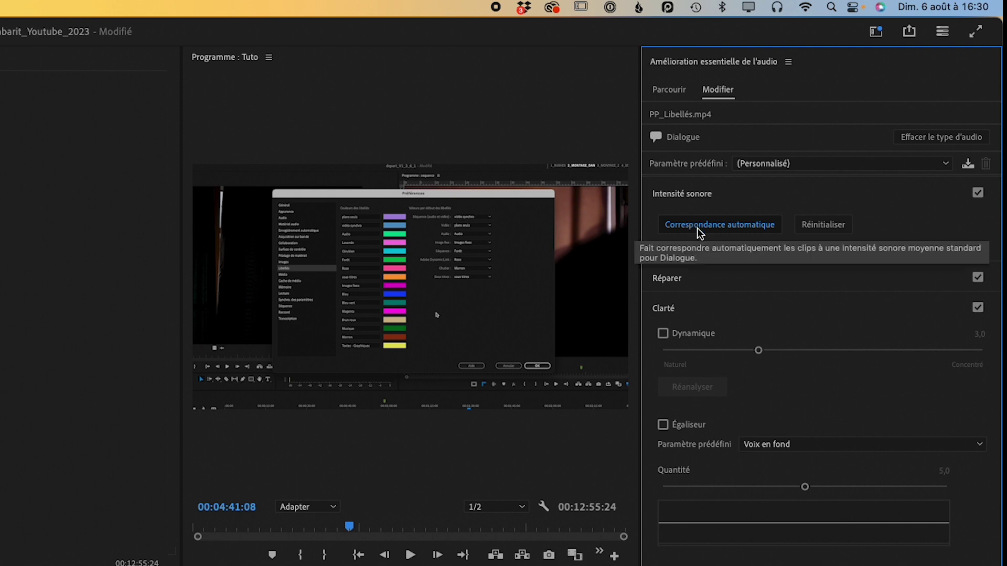
pyautogui.click(825, 226)
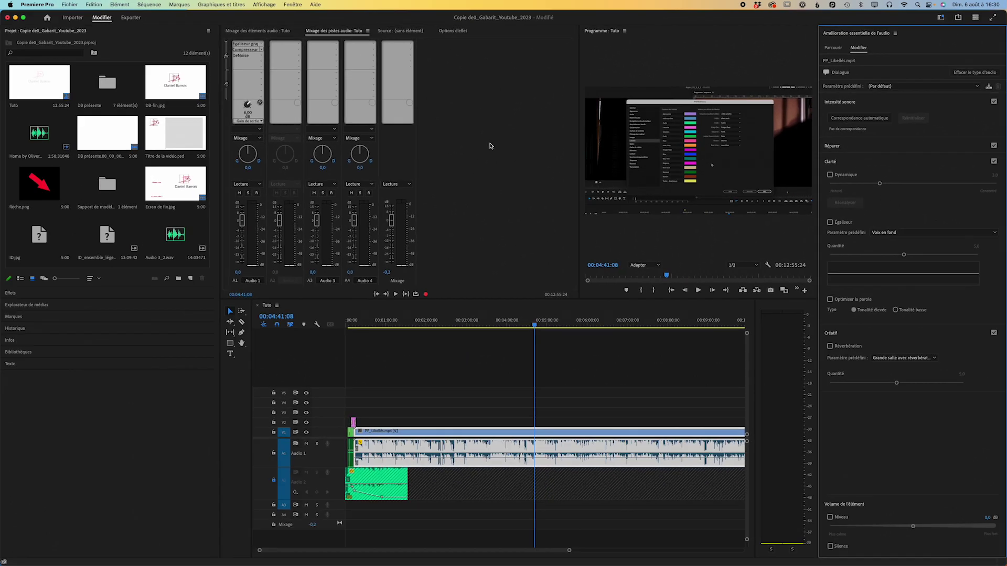
# Minimize Premiere Pro and, in a Finder window, browse to the Documents/Adobe/Premiere Pro/23.0 folder
pyautogui.click(15, 19)
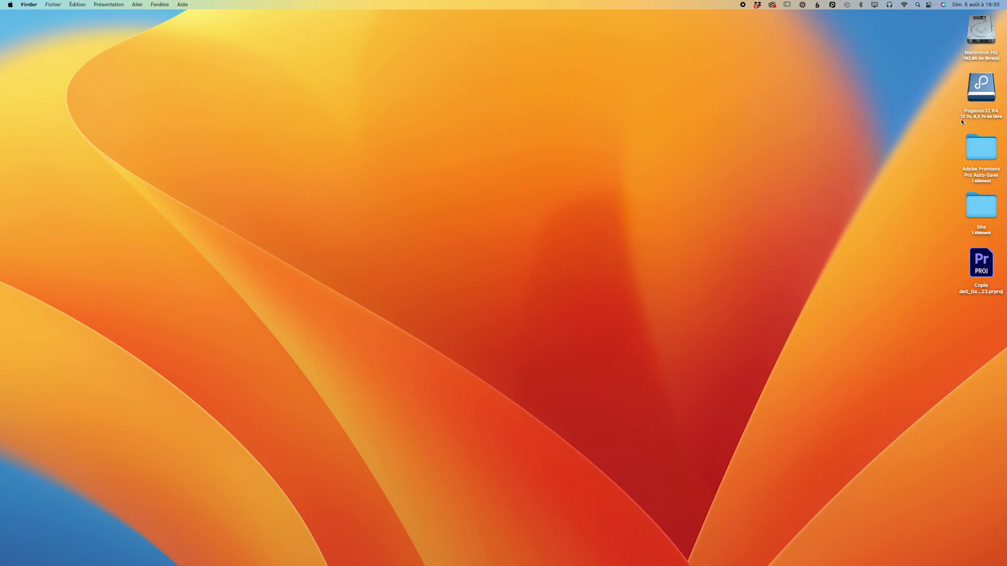
pyautogui.doubleClick(981, 88)
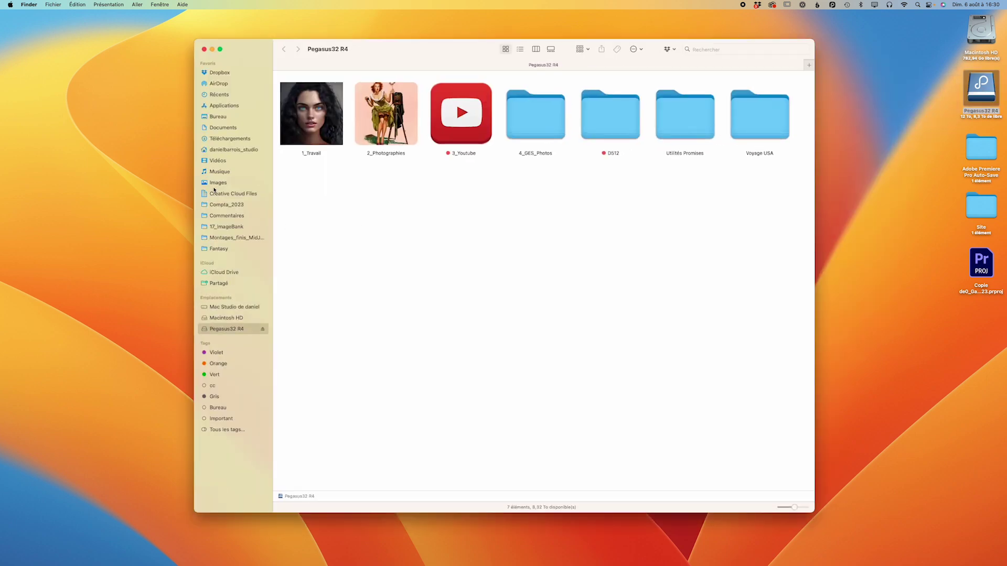
pyautogui.click(220, 129)
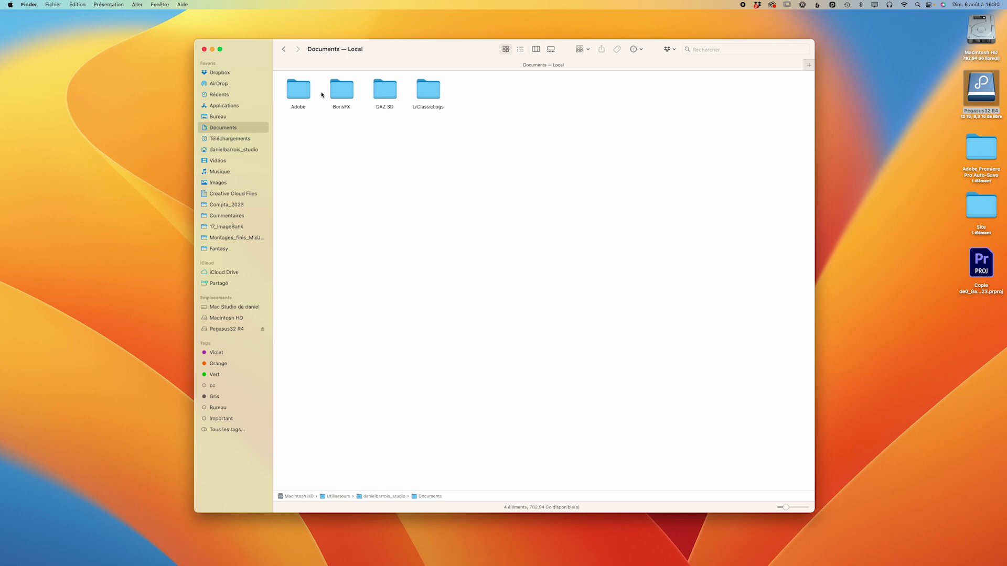
pyautogui.doubleClick(298, 94)
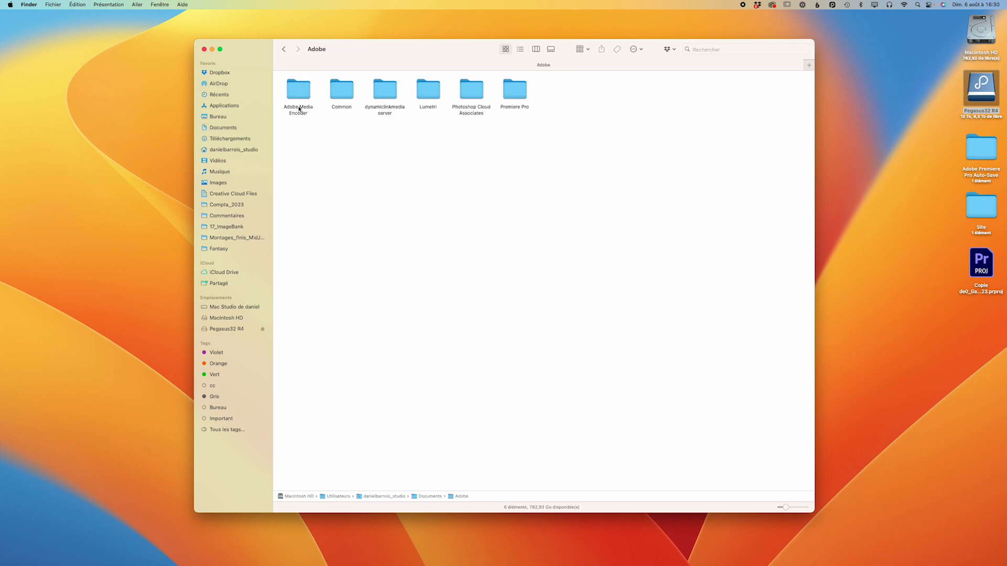
pyautogui.doubleClick(514, 93)
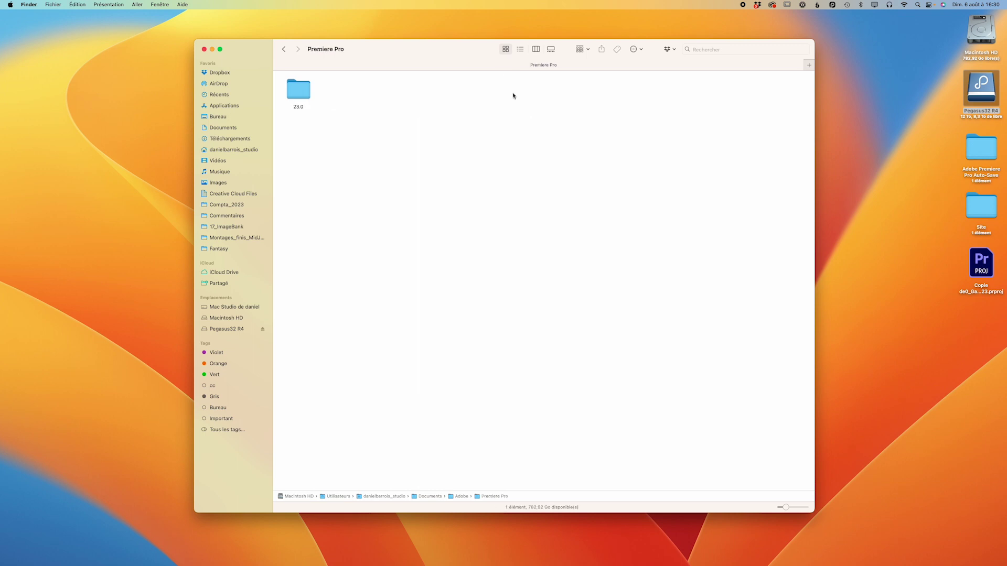
pyautogui.doubleClick(296, 91)
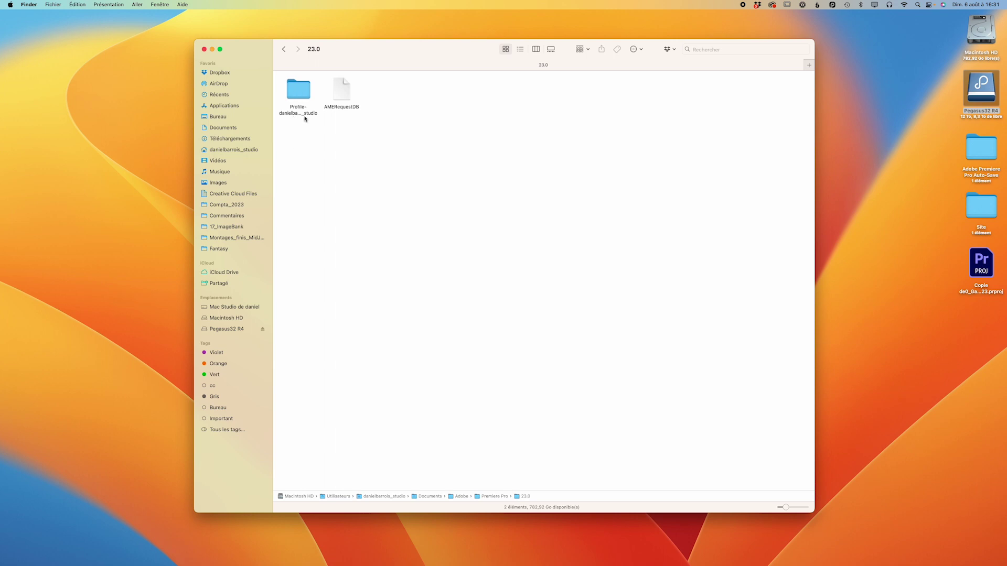
# Browse through the user's profile folder to Settings/EssentialSound/Default/dialog
pyautogui.doubleClick(301, 95)
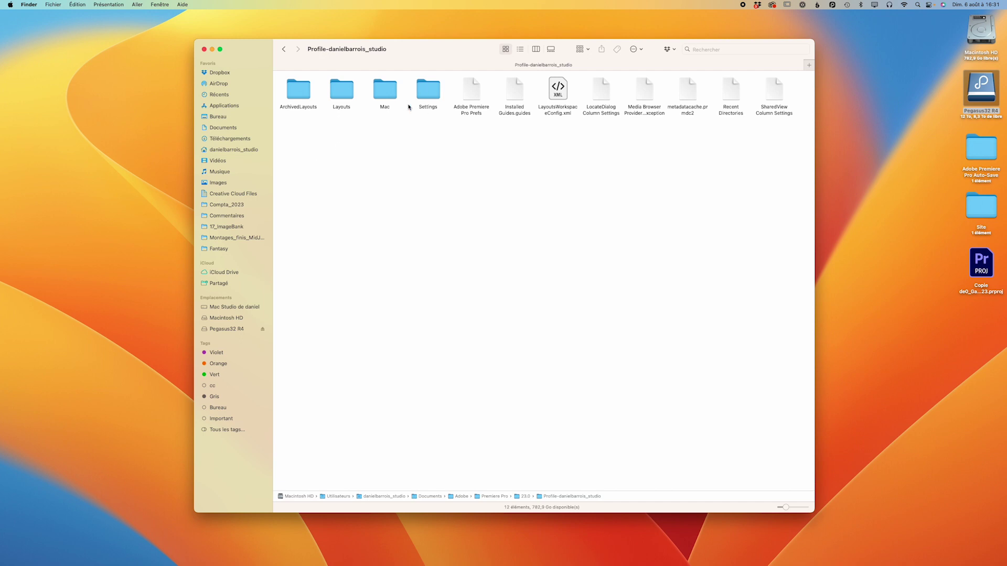
pyautogui.doubleClick(430, 93)
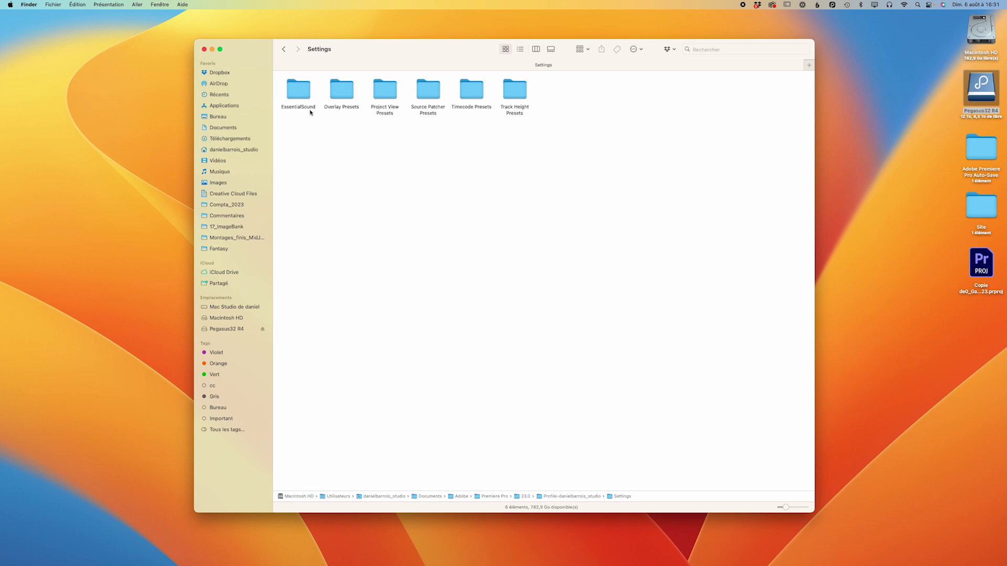
pyautogui.doubleClick(299, 95)
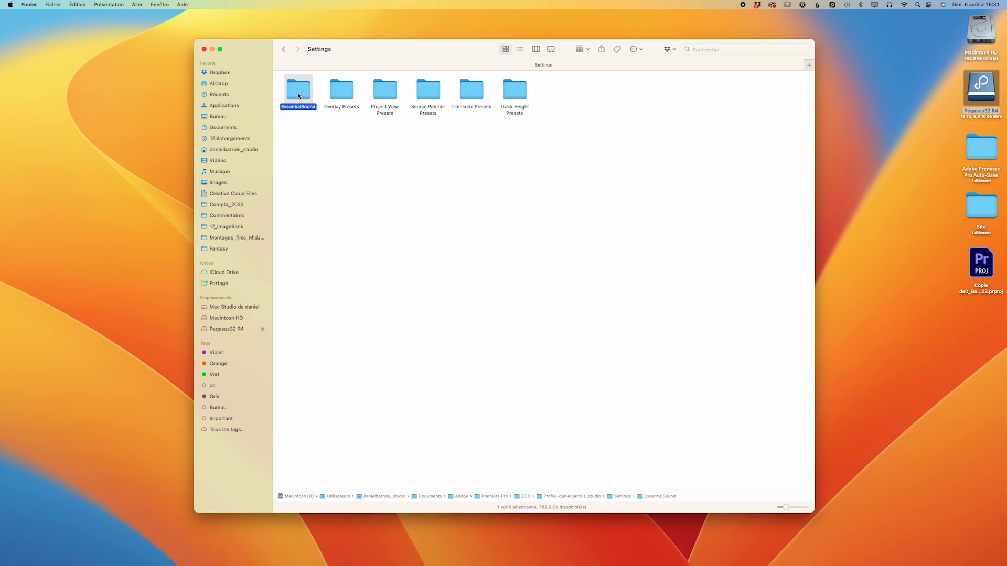
pyautogui.doubleClick(298, 96)
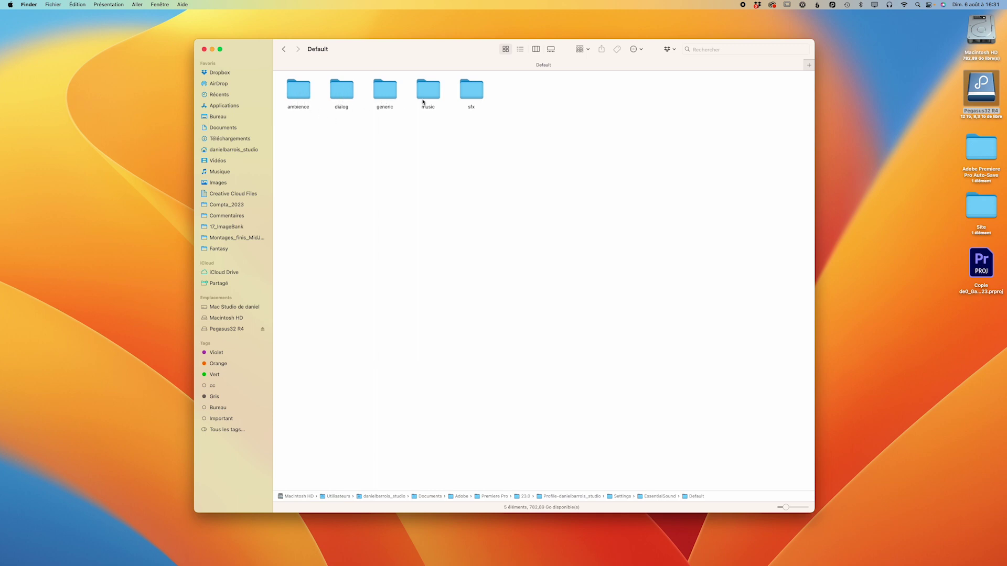
pyautogui.doubleClick(340, 95)
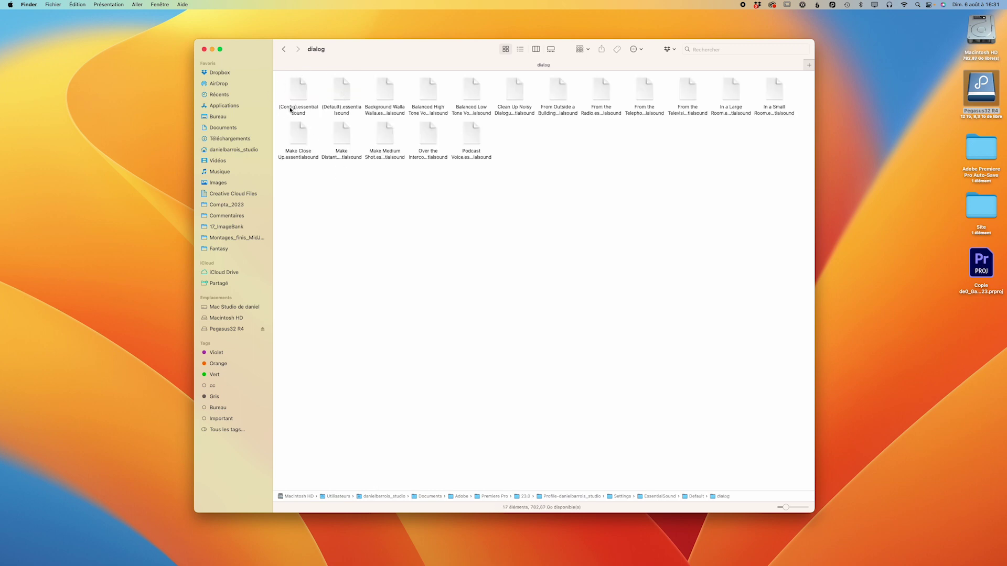
# Open the (Config).essentialsound file in TextEdit and enlarge its window
pyautogui.click(299, 94)
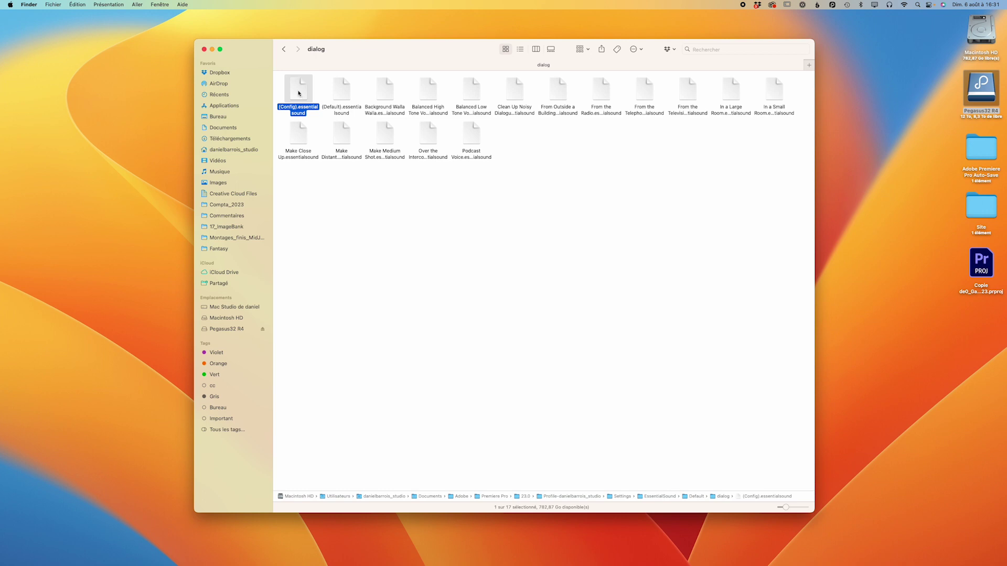
pyautogui.rightClick(299, 93)
pyautogui.moveTo(378, 103)
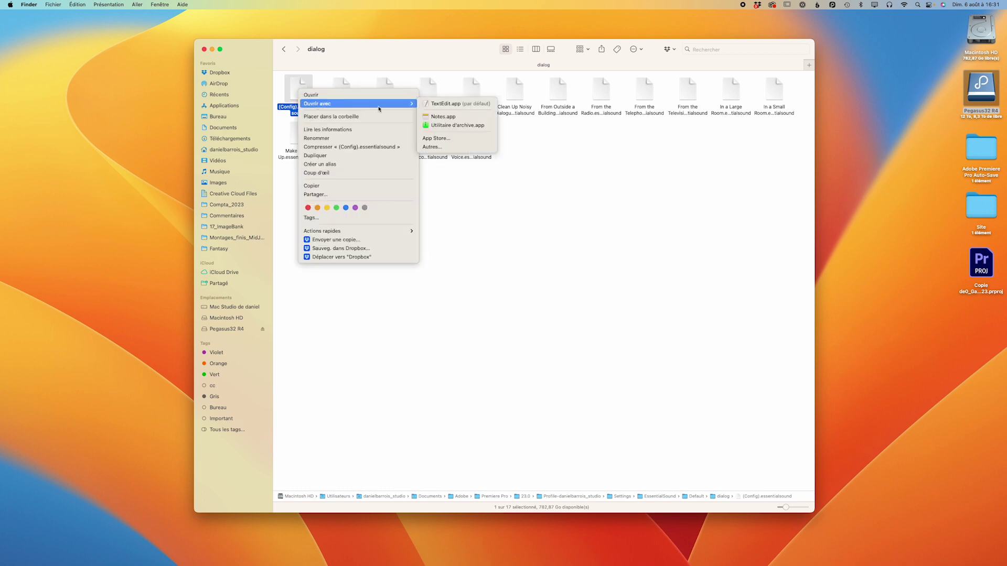
pyautogui.click(441, 104)
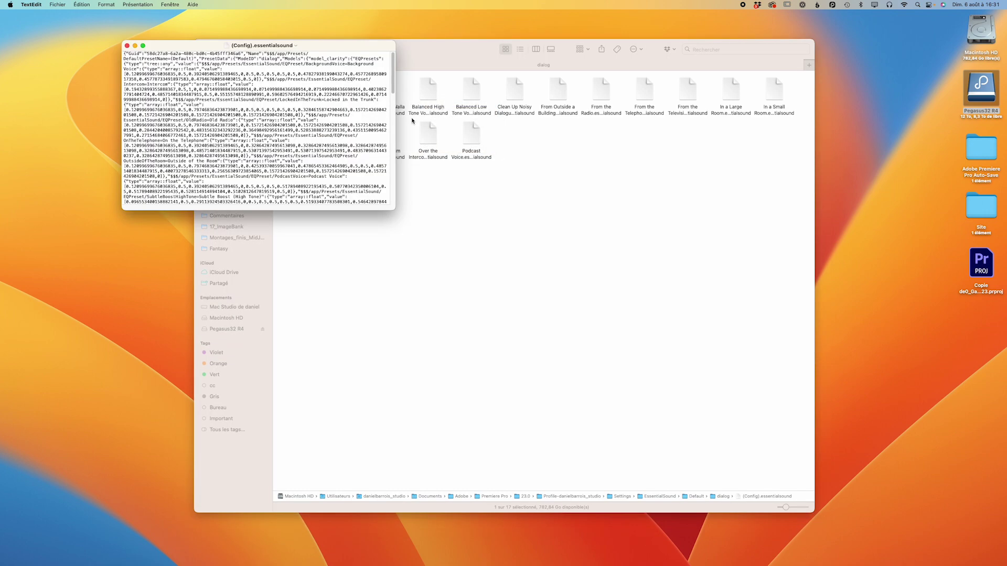
pyautogui.moveTo(395, 210); pyautogui.dragTo(626, 400)
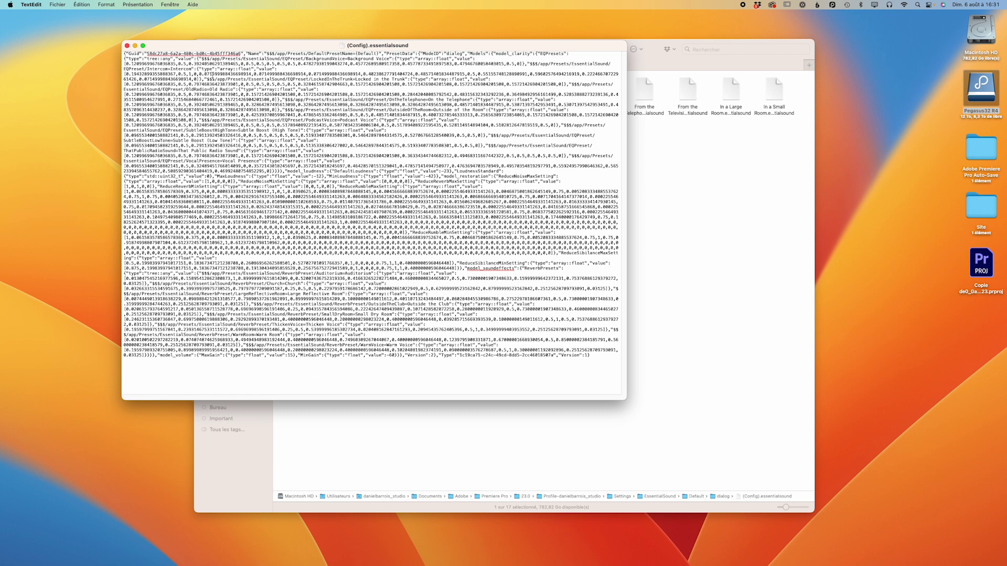
# Search the configuration text for model_loudness
pyautogui.click(57, 5)
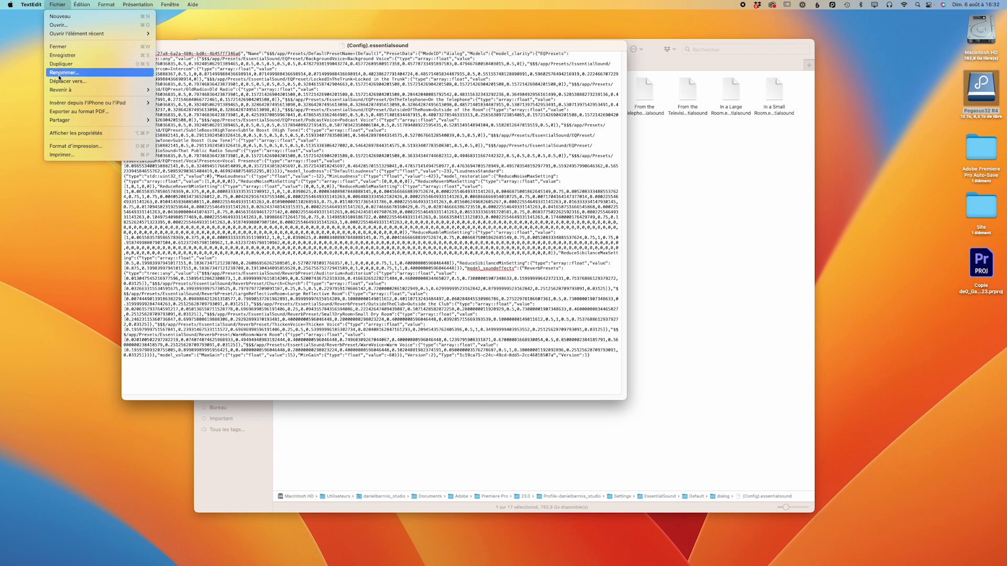
pyautogui.moveTo(80, 6)
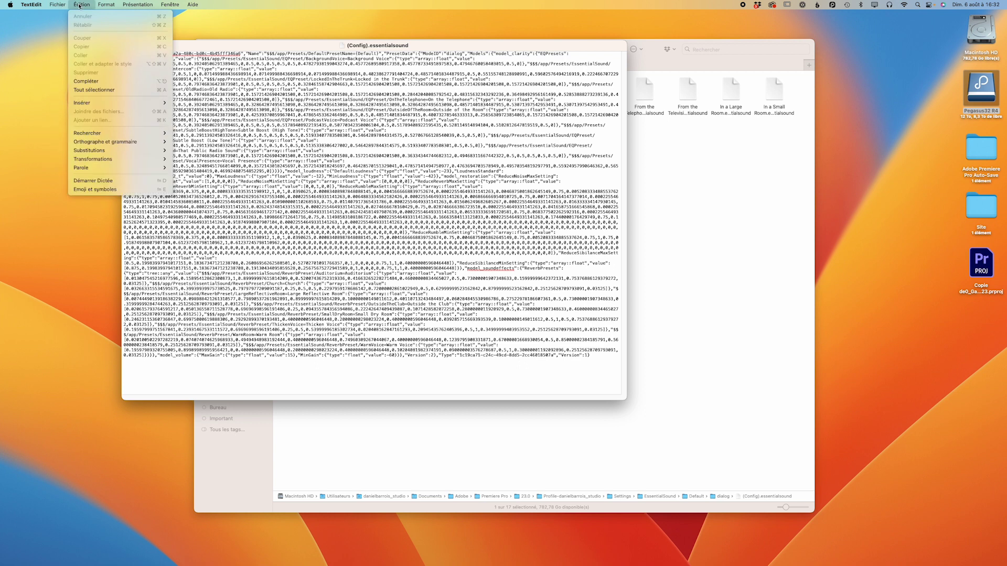
pyautogui.moveTo(92, 133)
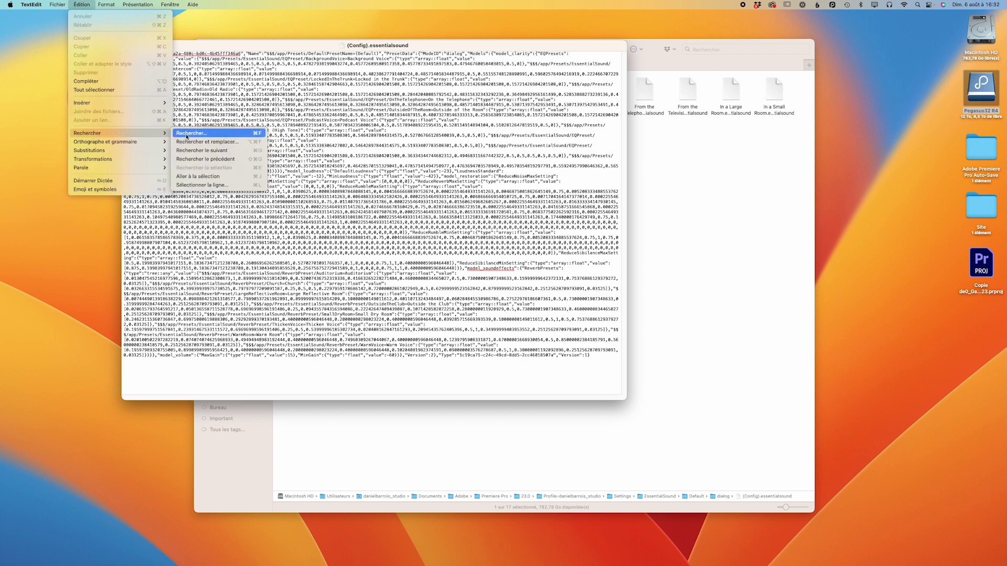
pyautogui.click(190, 133)
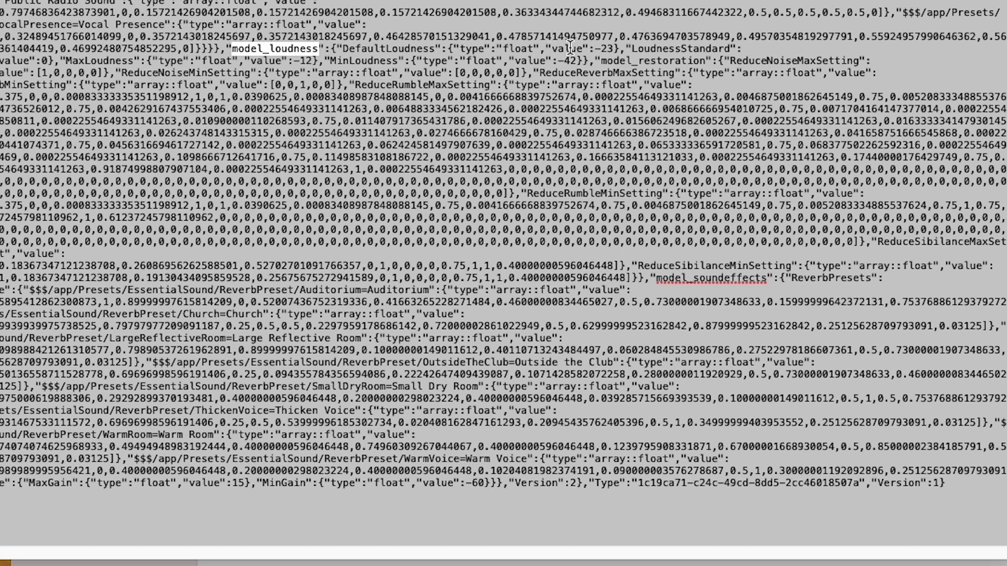
# Set the DefaultLoudness value under model_loudness to -14, and close the file and the dialog folder window
pyautogui.click(612, 48)
pyautogui.press('BackSpace')
pyautogui.press('BackSpace')
pyautogui.write('14')
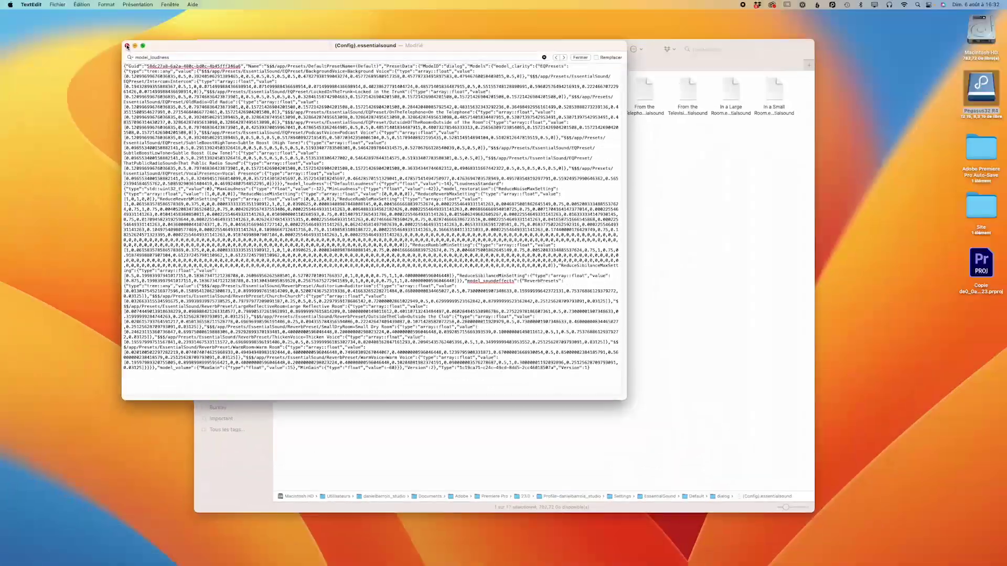
pyautogui.press('super+w')
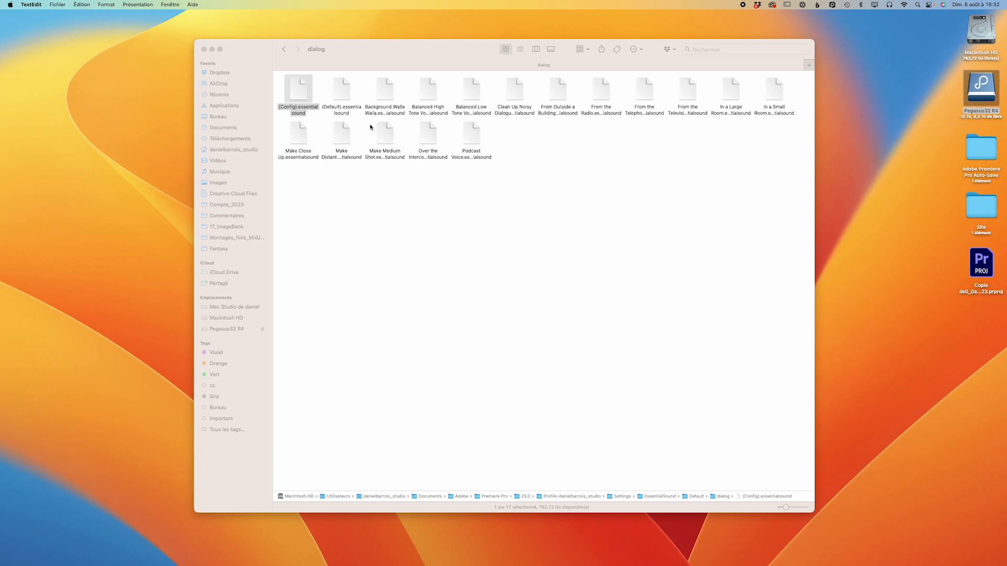
pyautogui.click(339, 196)
pyautogui.click(293, 95)
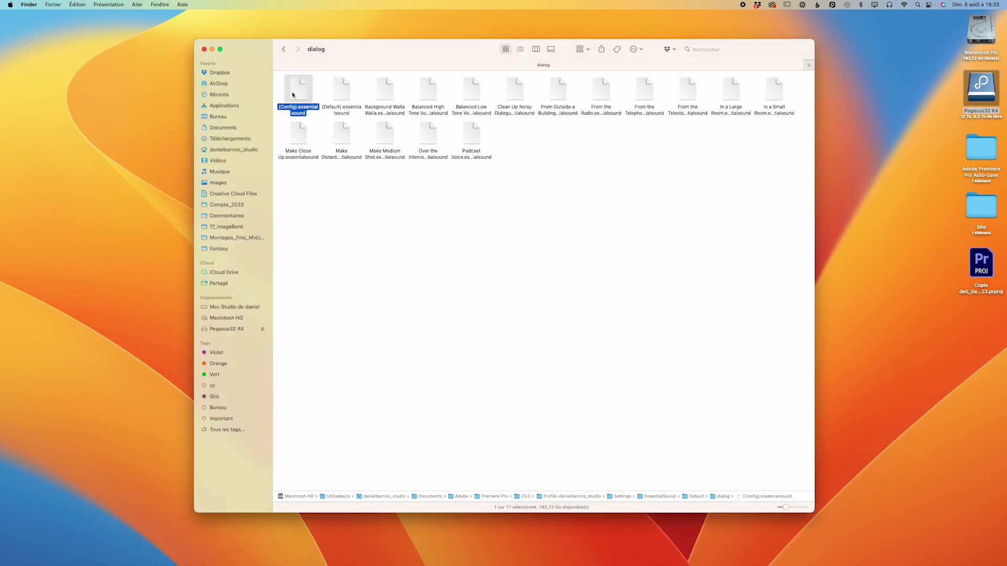
pyautogui.click(204, 48)
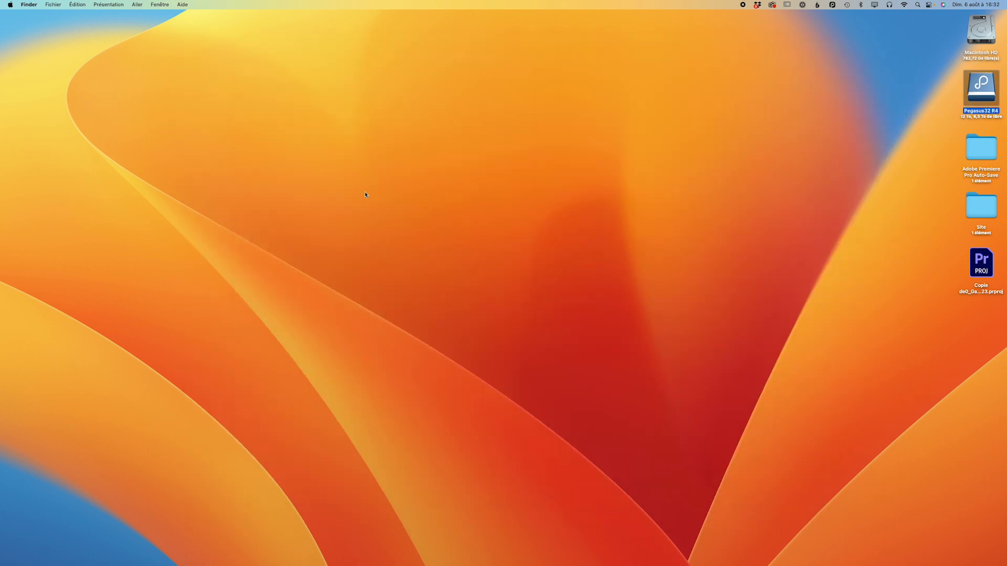
# Quit Premiere Pro saving the project changes, and reopen Copie de0_Gabarit_Youtube_2023 from the desktop without relinking the missing media
pyautogui.moveTo(701, 557)
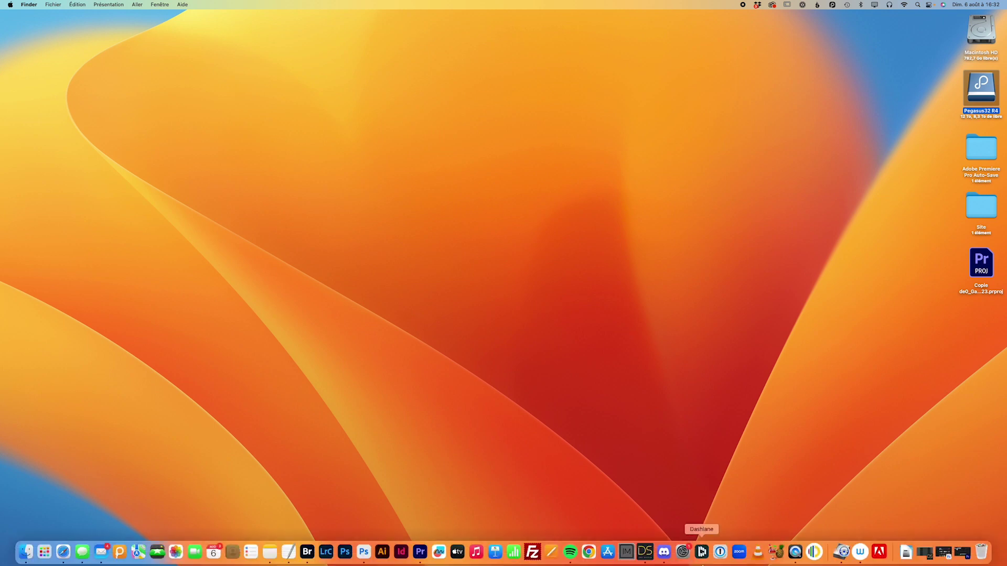
pyautogui.click(962, 551)
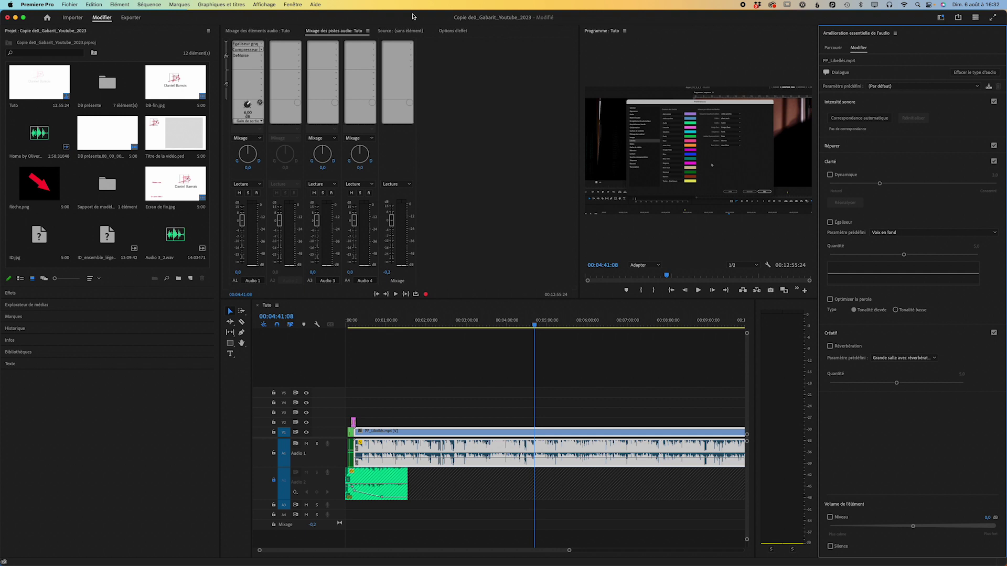
pyautogui.click(35, 5)
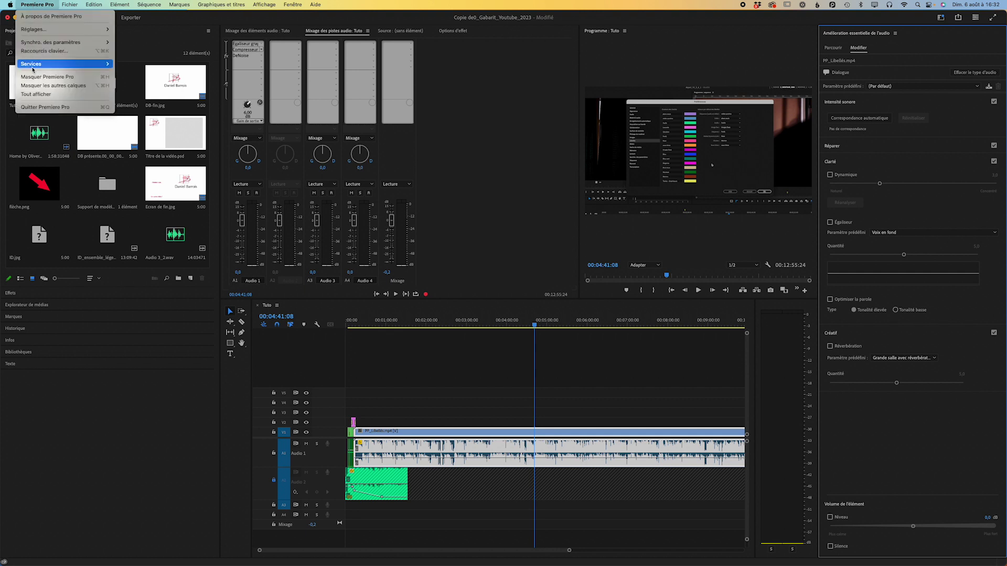
pyautogui.click(41, 108)
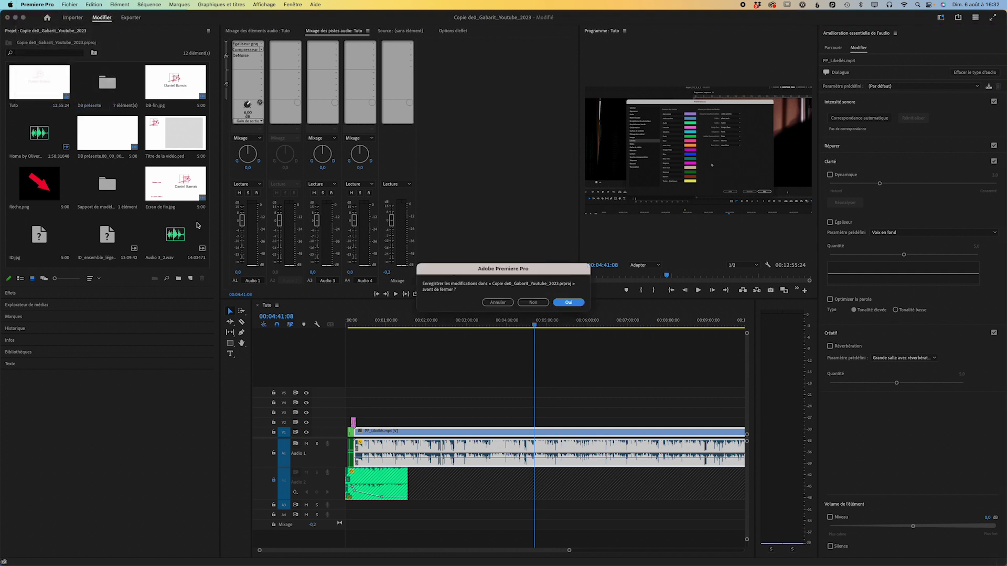
pyautogui.click(569, 303)
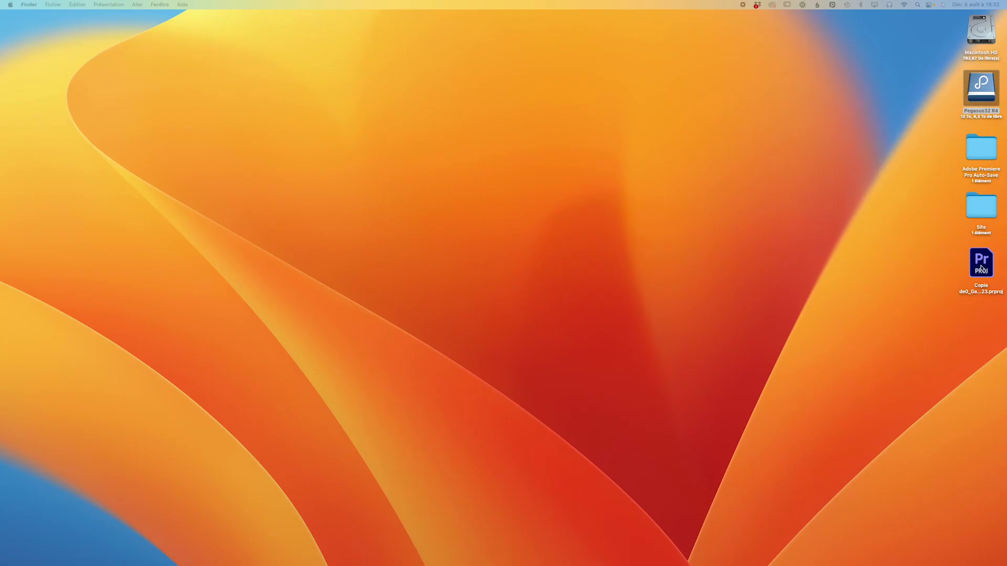
pyautogui.click(981, 267)
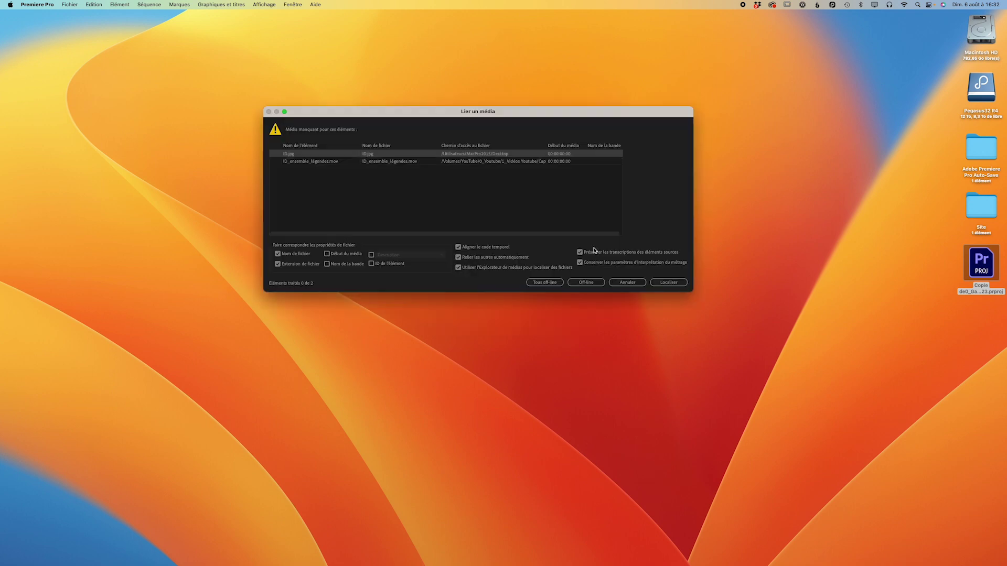
pyautogui.click(627, 283)
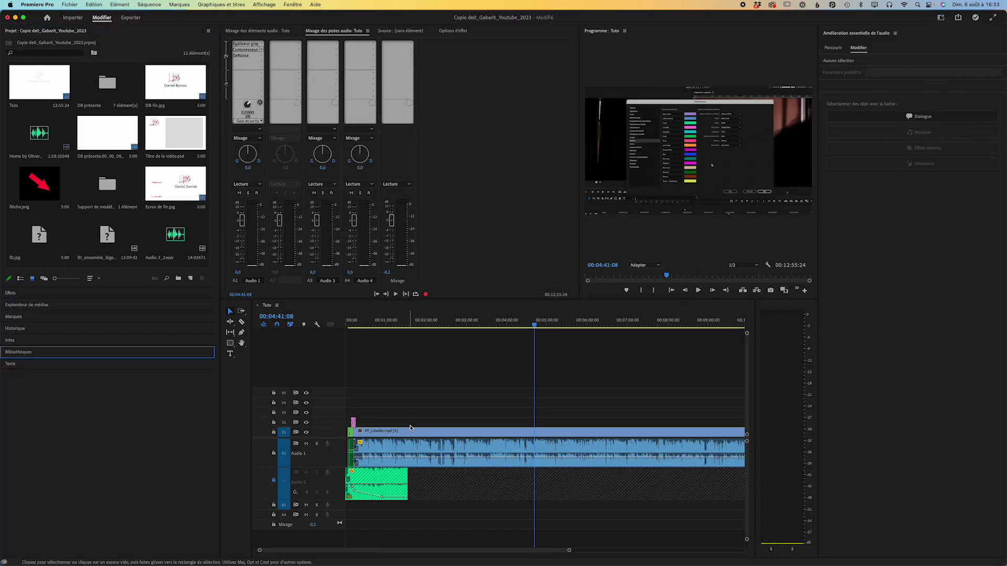
# Apply automatic loudness matching to the PP_Libellés.mp4 dialogue clip
pyautogui.click(439, 446)
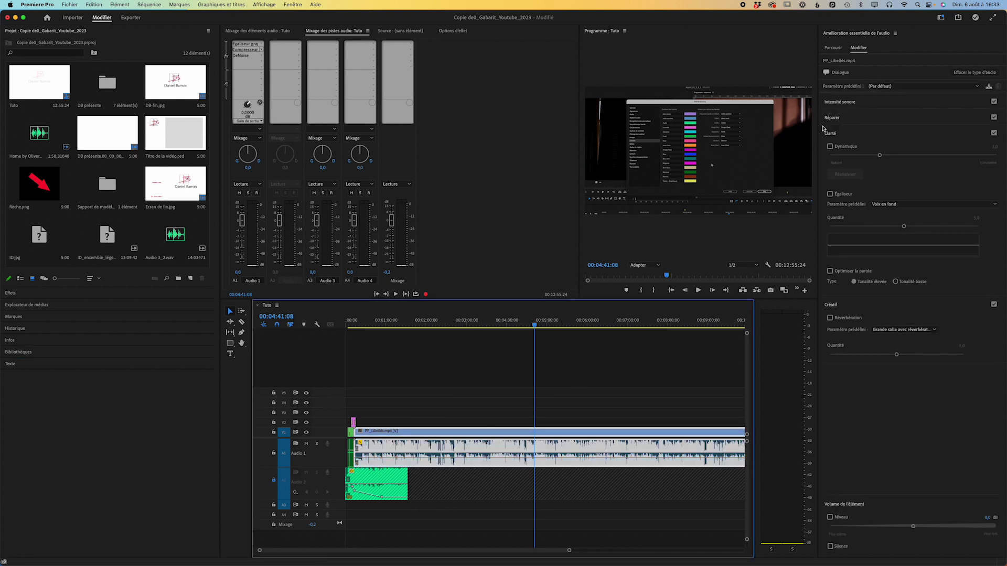
pyautogui.click(848, 102)
pyautogui.click(849, 120)
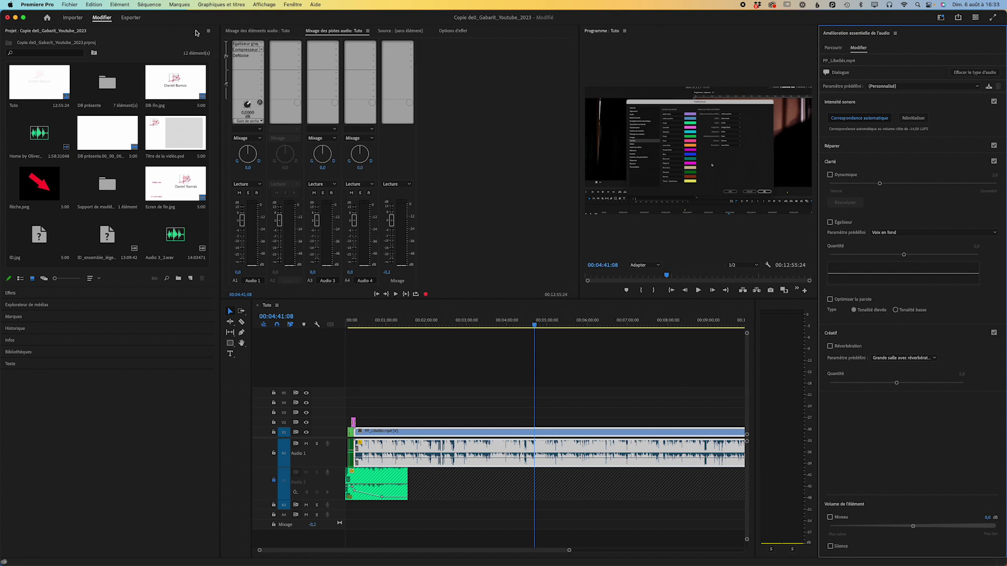
# Enable loudness normalization (Normalisation de l'intensité sonore) in the Tuto sequence's export effects, using the UIT BS.1770-3 standard
pyautogui.click(131, 18)
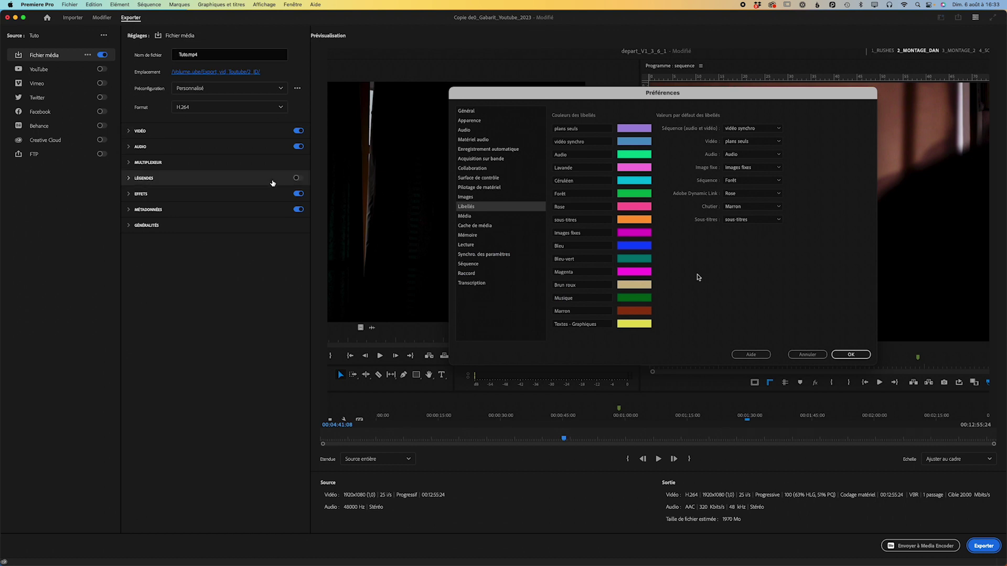
pyautogui.click(129, 194)
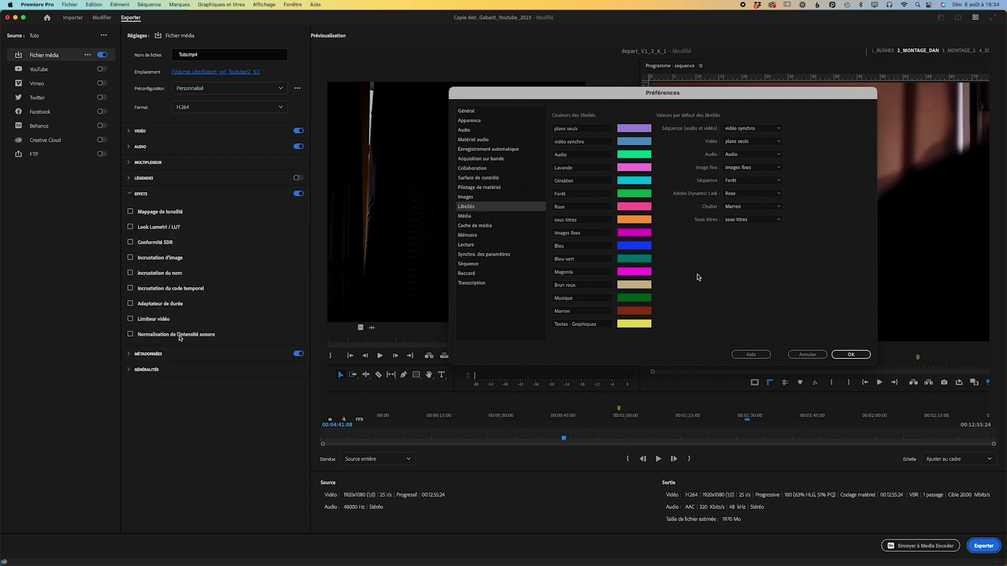
pyautogui.click(130, 335)
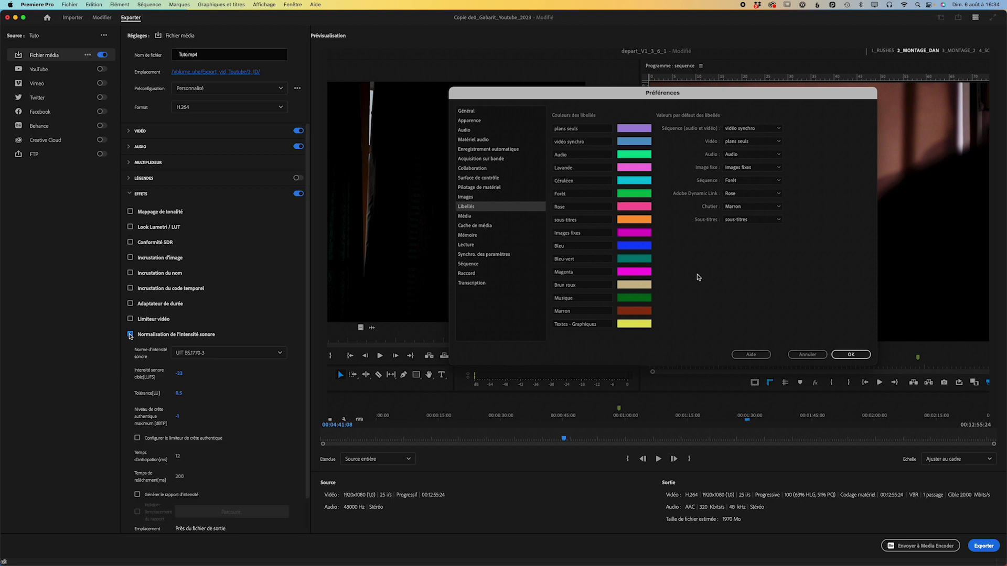
pyautogui.scroll(-2, 185, 388)
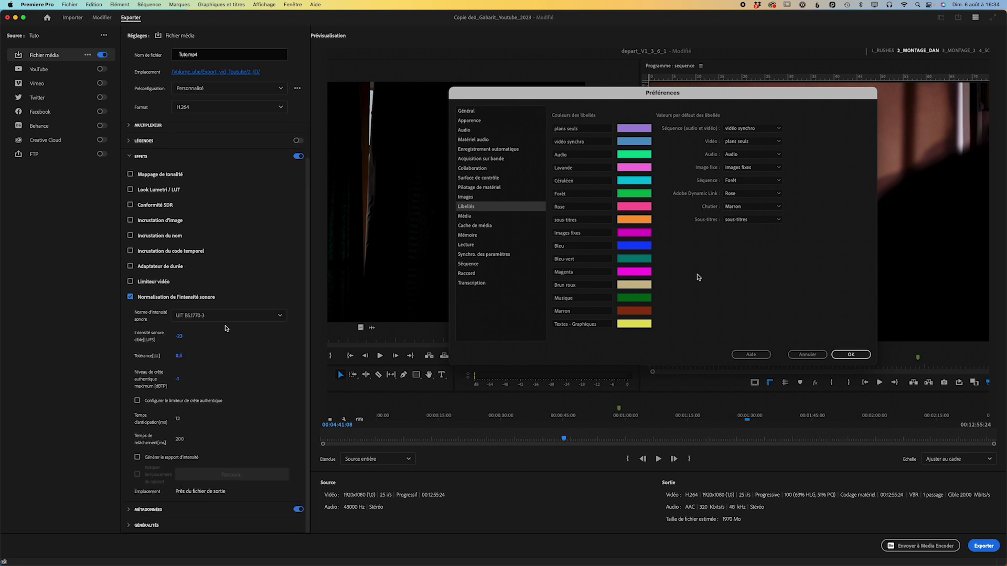
pyautogui.click(226, 317)
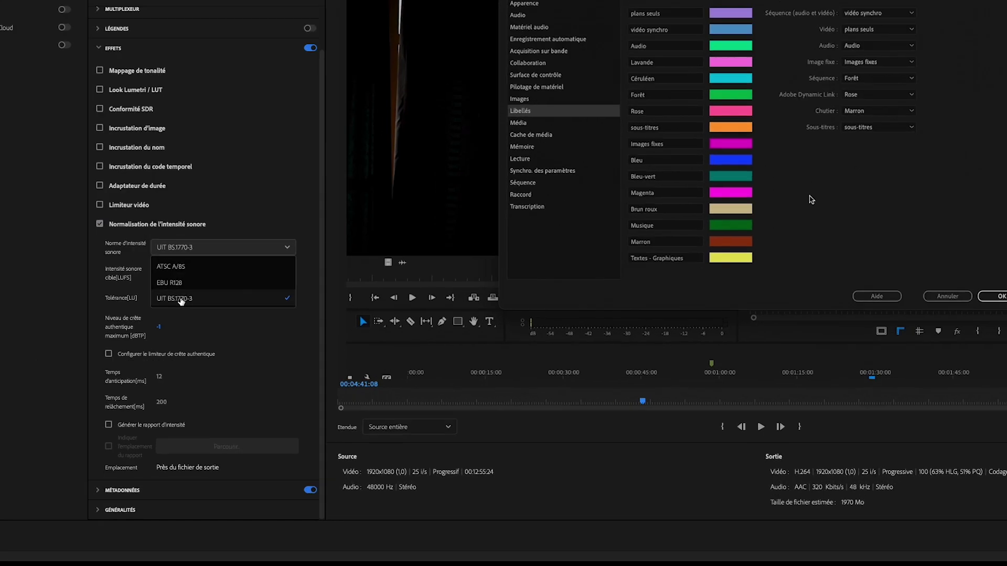
pyautogui.click(199, 356)
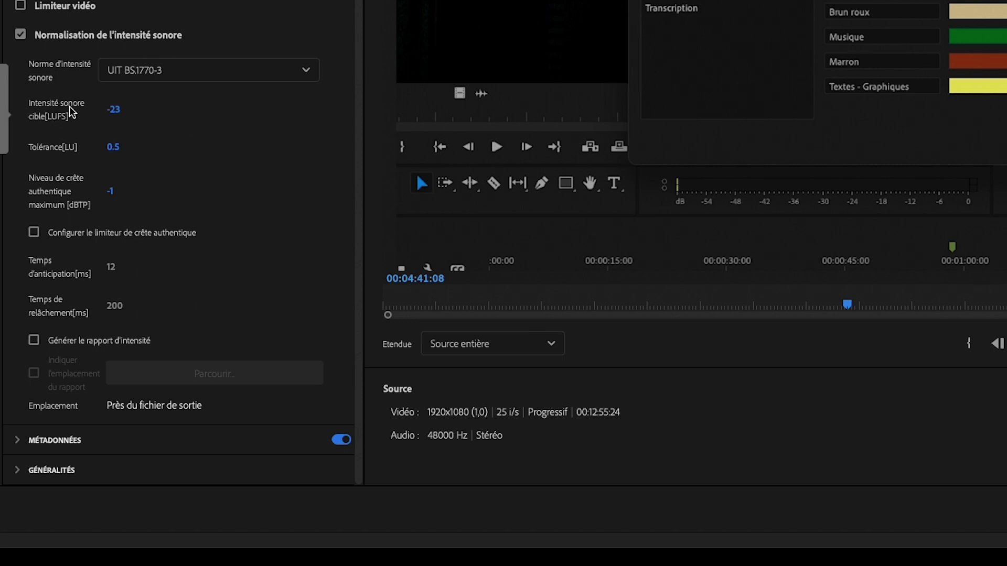
# Set the export normalization's target loudness (Intensité sonore cible) to -14 LUFS
pyautogui.moveTo(114, 110); pyautogui.dragTo(124, 139)
pyautogui.click(121, 108)
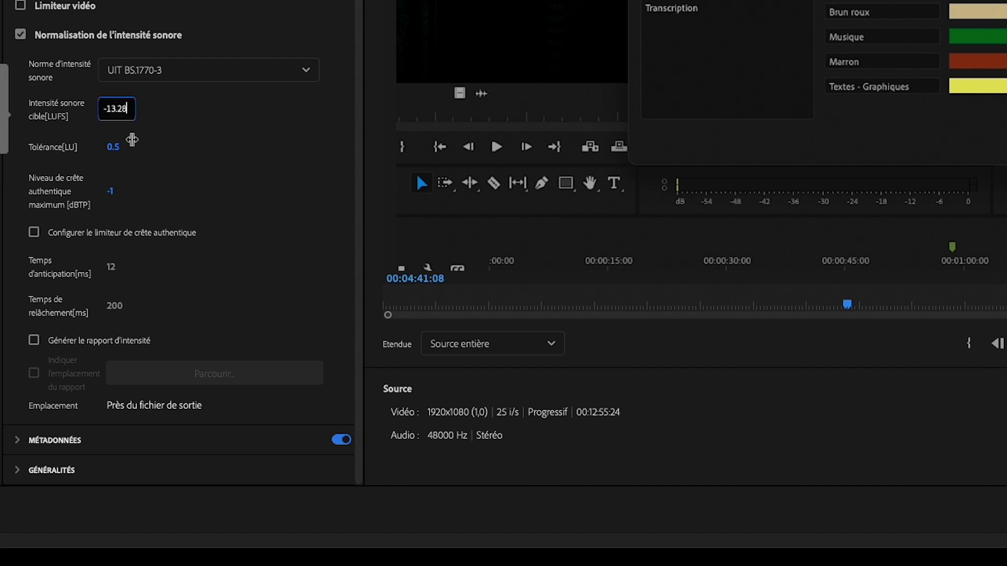
pyautogui.press('BackSpace')
pyautogui.press('BackSpace')
pyautogui.press('BackSpace')
pyautogui.press('BackSpace')
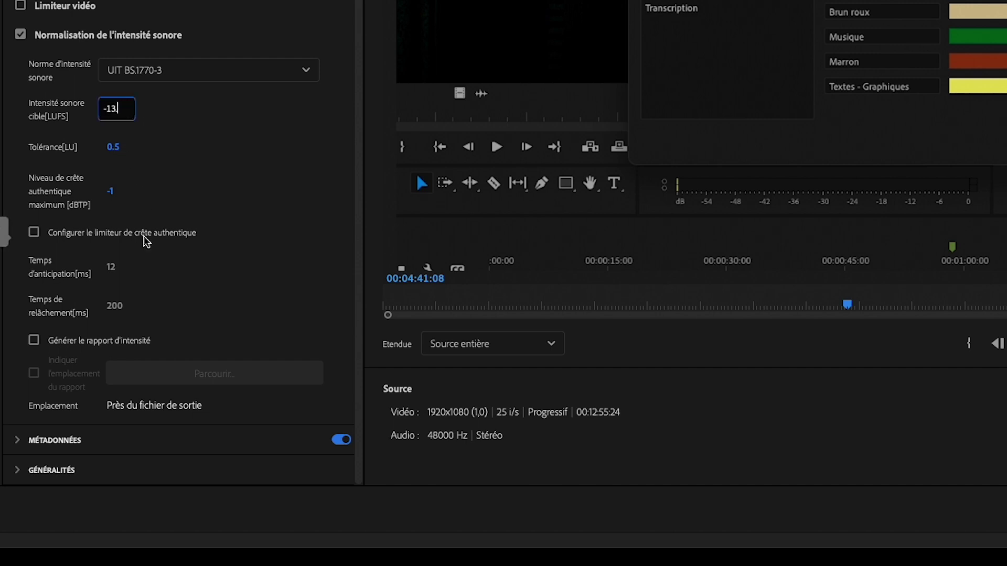
pyautogui.write('4')
pyautogui.press('Return')
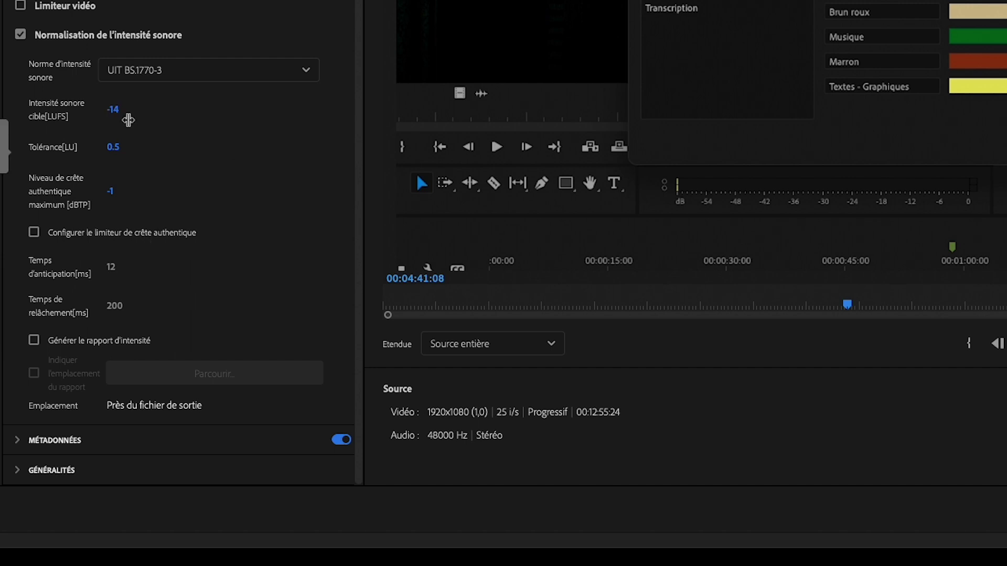
pyautogui.click(20, 34)
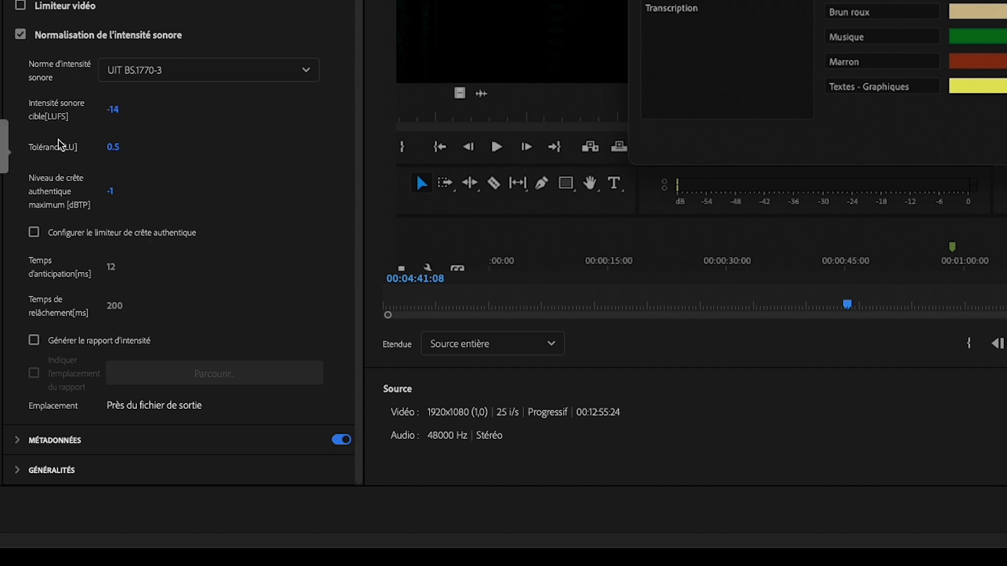